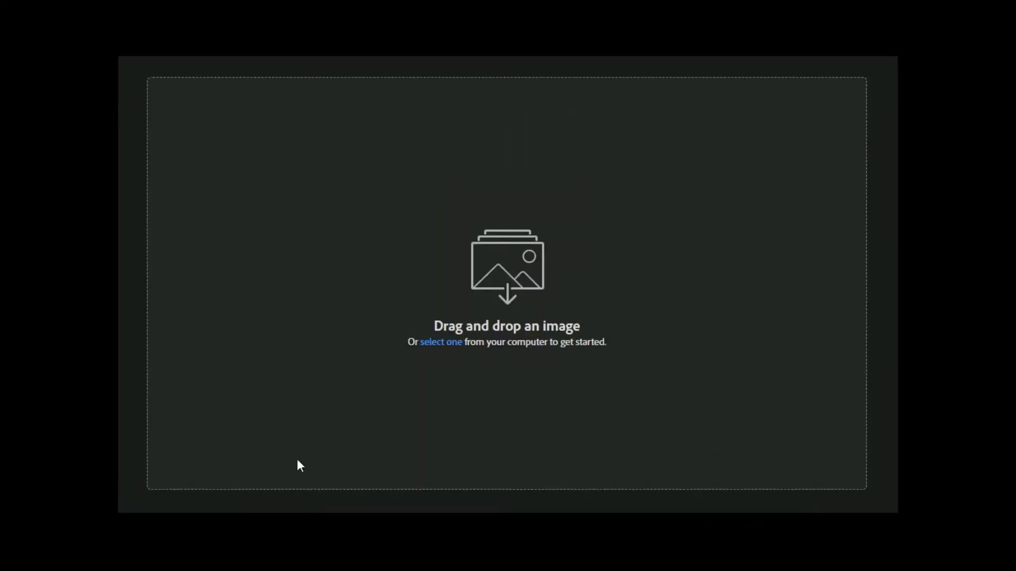
pyautogui.moveTo(297, 465); pyautogui.dragTo(482, 331)
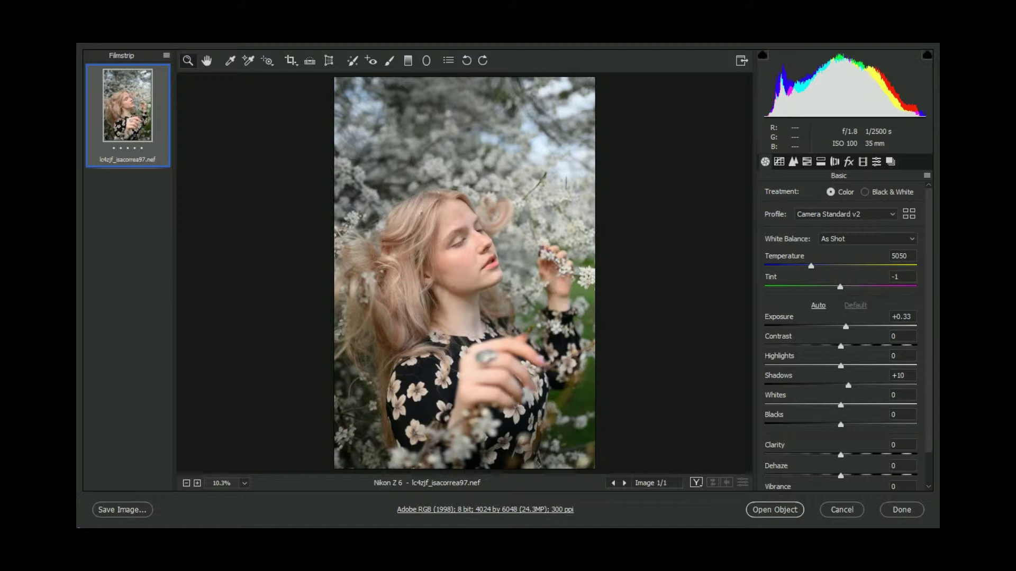
# Show Before/After side by side and darken Exposure to -0.95, Highlights -38, Shadows about -13
pyautogui.click(696, 483)
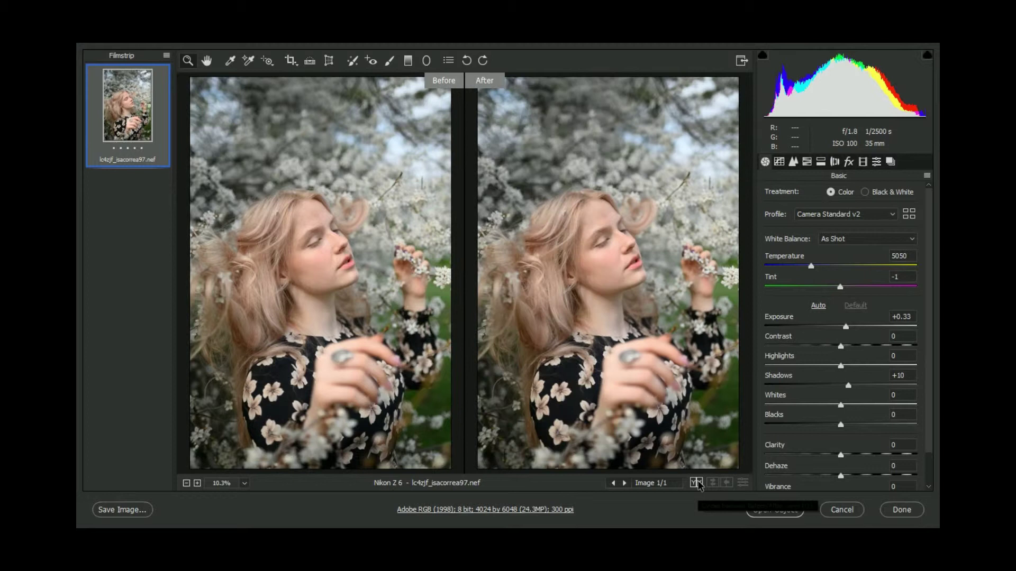
pyautogui.moveTo(846, 326); pyautogui.dragTo(832, 328)
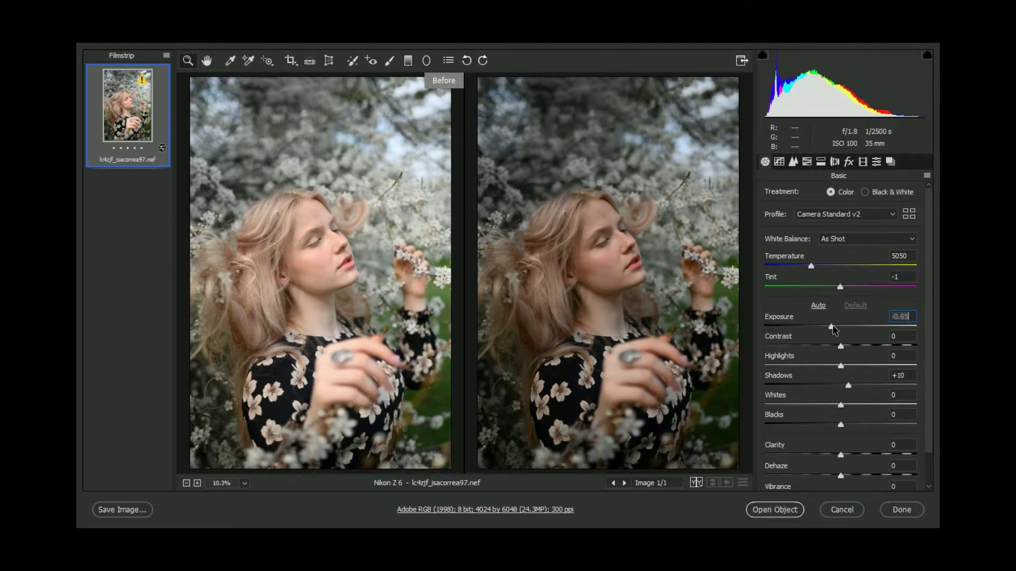
pyautogui.moveTo(832, 329); pyautogui.dragTo(827, 328)
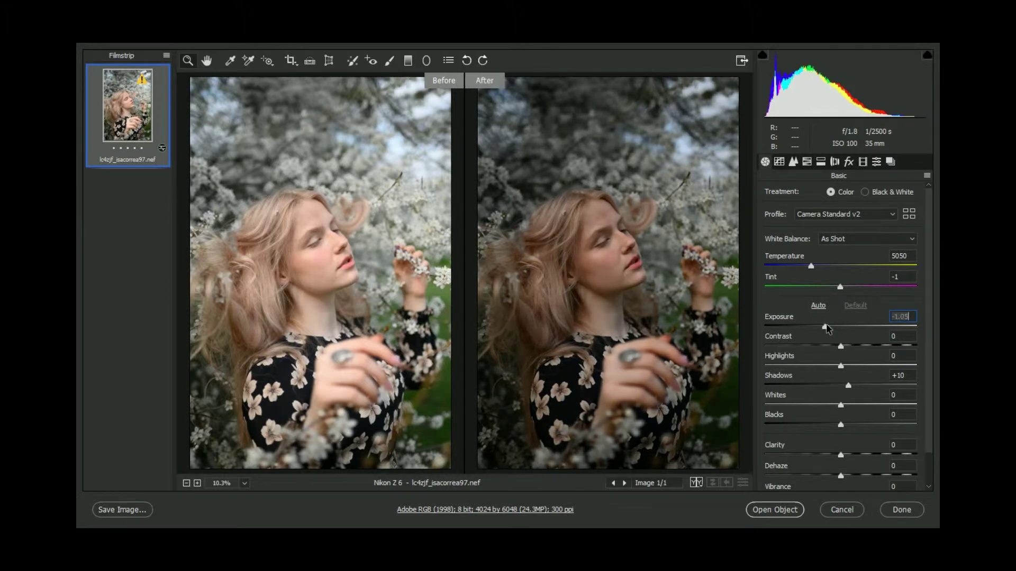
pyautogui.moveTo(827, 328); pyautogui.dragTo(829, 328)
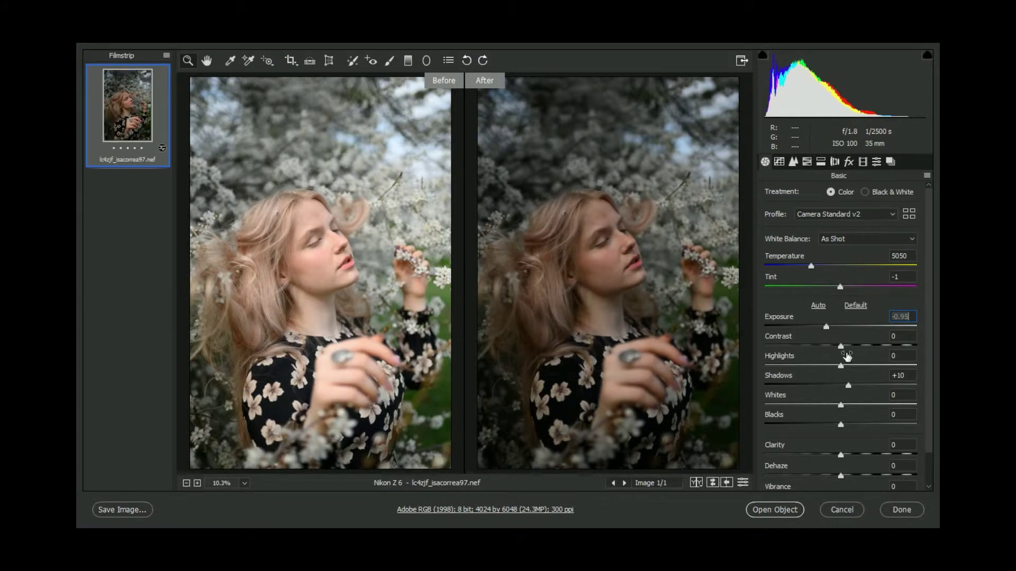
pyautogui.moveTo(844, 369); pyautogui.dragTo(816, 369)
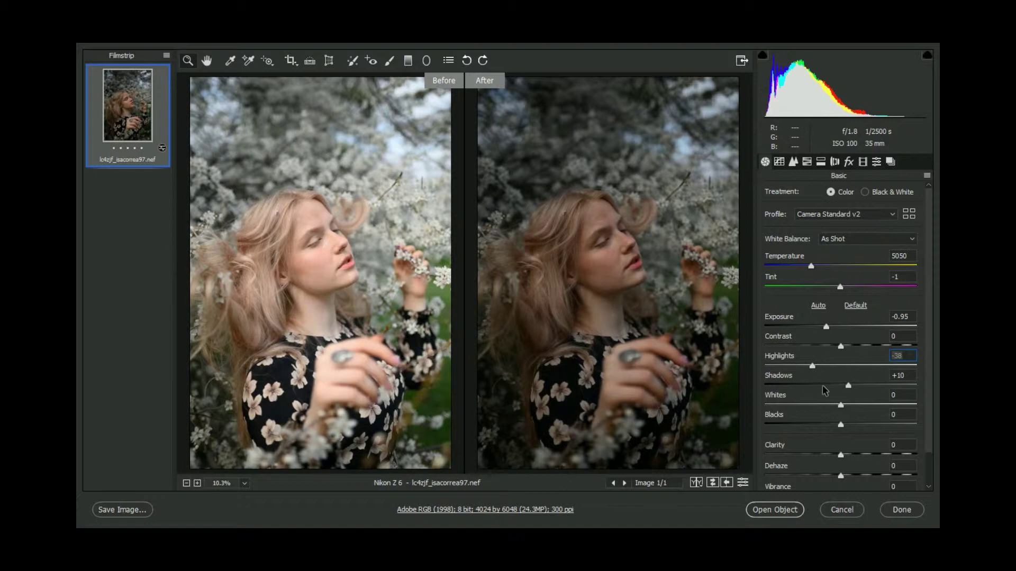
pyautogui.click(858, 386)
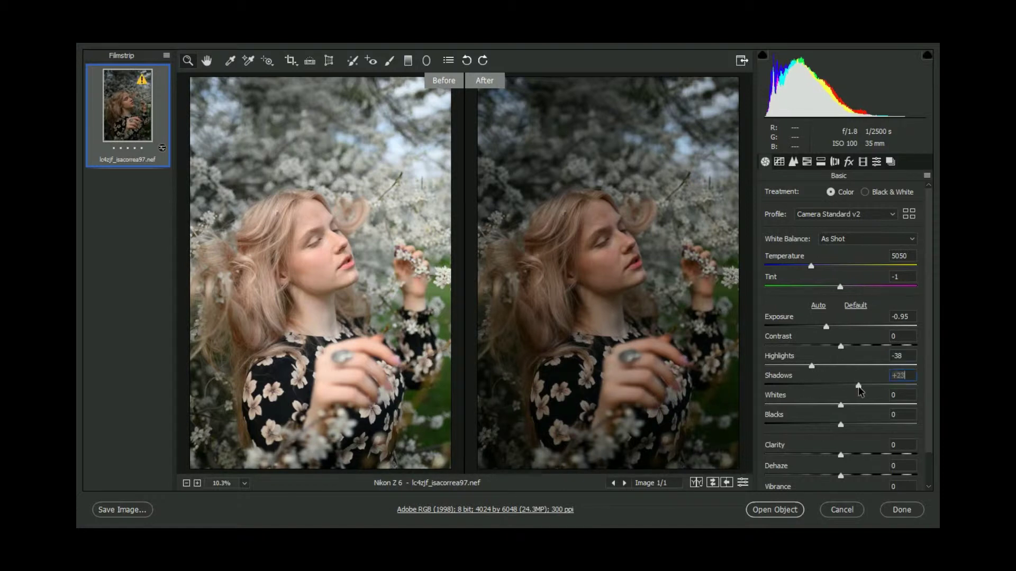
pyautogui.moveTo(858, 387)
pyautogui.mouseDown()
pyautogui.moveTo(830, 387)
pyautogui.moveTo(809, 405)
pyautogui.moveTo(828, 426)
pyautogui.moveTo(818, 426)
pyautogui.mouseUp()
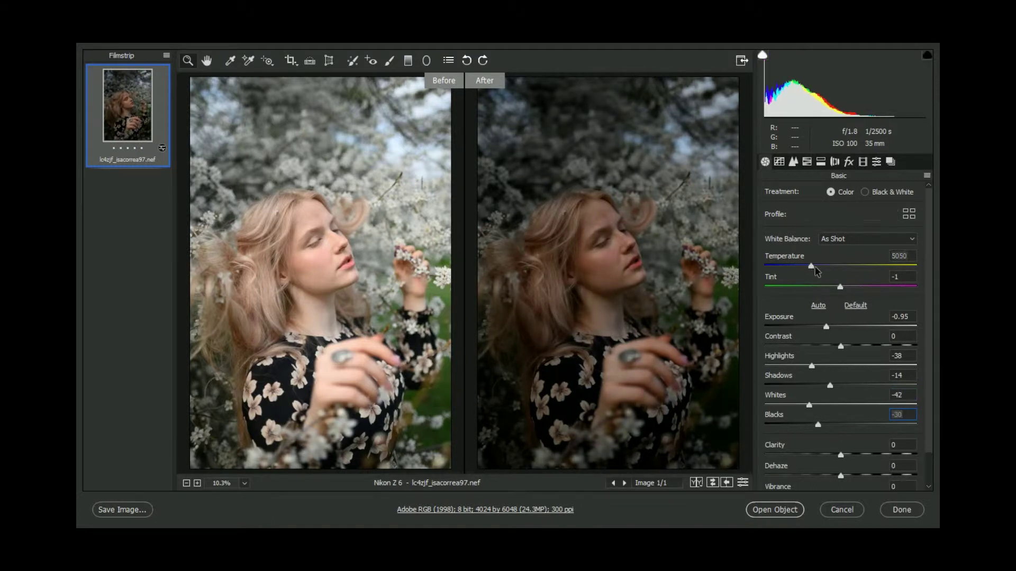
# Warm Temperature to 5400 and boost Vibrance to +26
pyautogui.moveTo(815, 271); pyautogui.dragTo(818, 271)
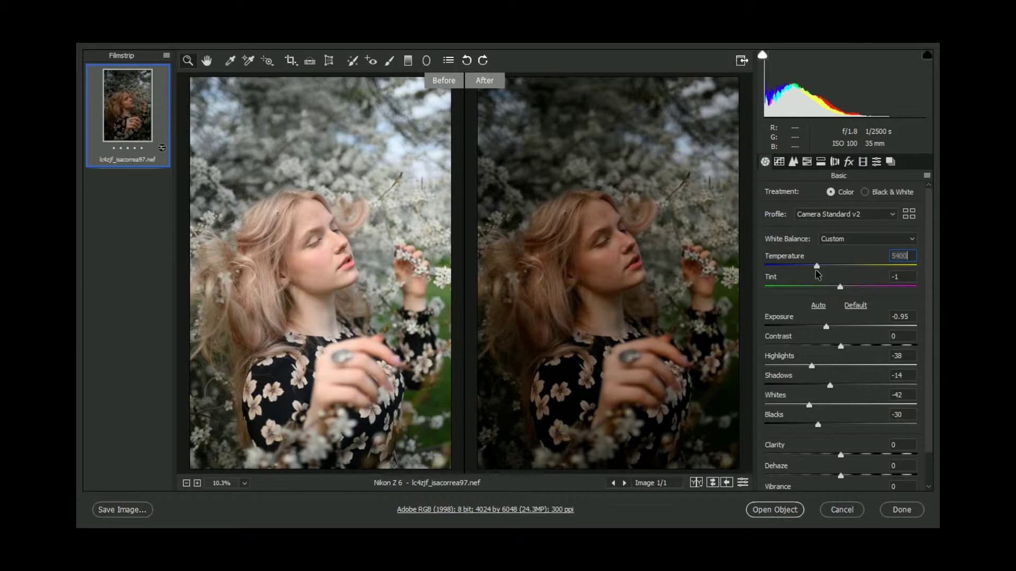
pyautogui.scroll(-2, 848, 427)
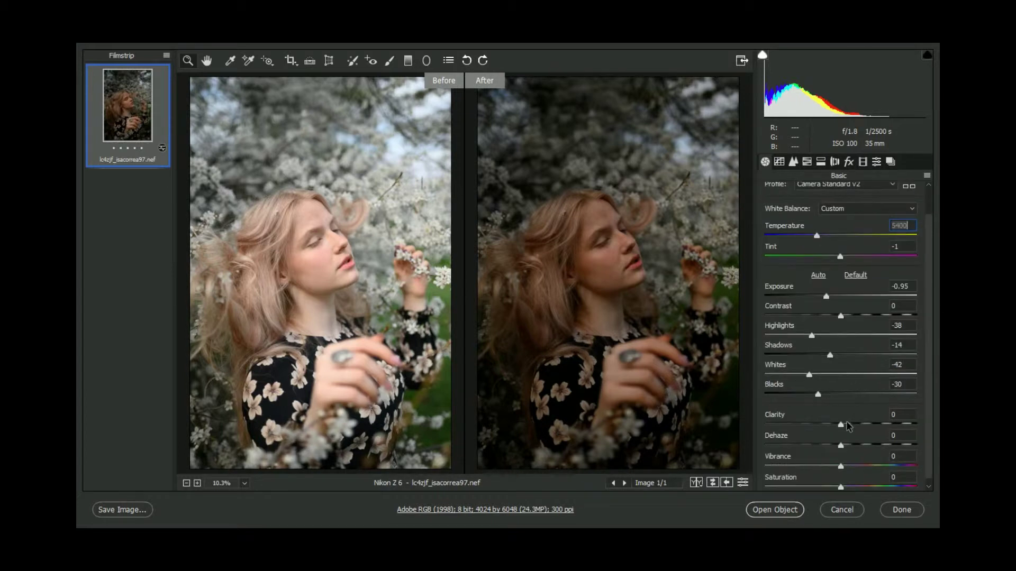
pyautogui.moveTo(841, 460)
pyautogui.mouseDown()
pyautogui.moveTo(861, 460)
pyautogui.moveTo(839, 482)
pyautogui.mouseUp()
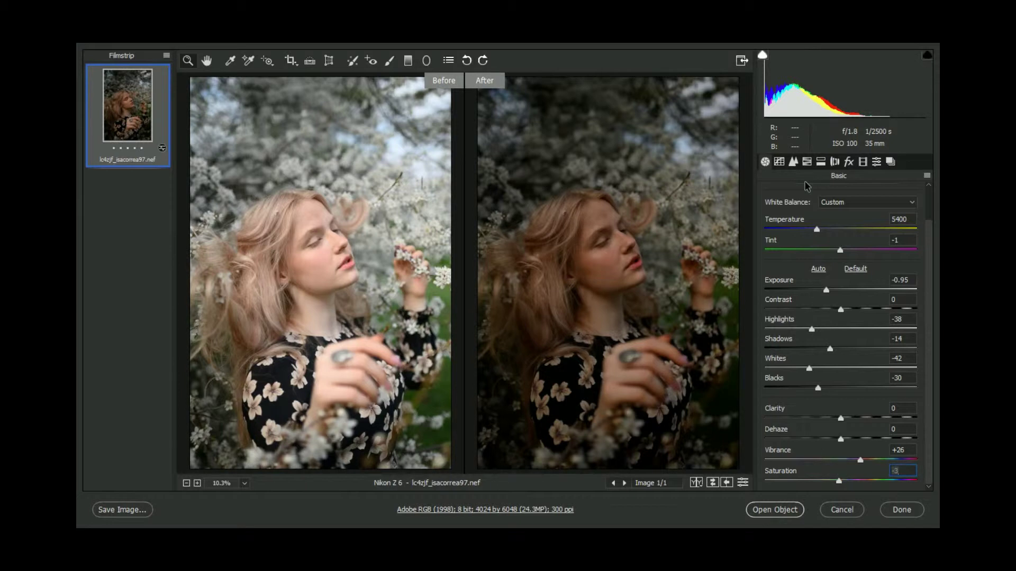
pyautogui.click(806, 162)
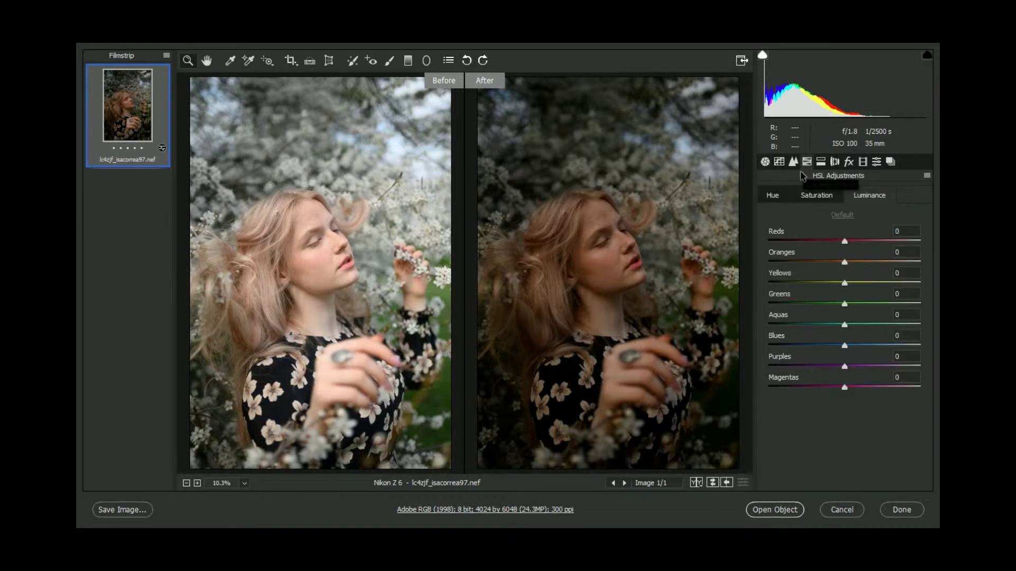
# Shift the Greens hue to -100 and fully desaturate Greens and Yellows
pyautogui.click(782, 199)
pyautogui.click(769, 304)
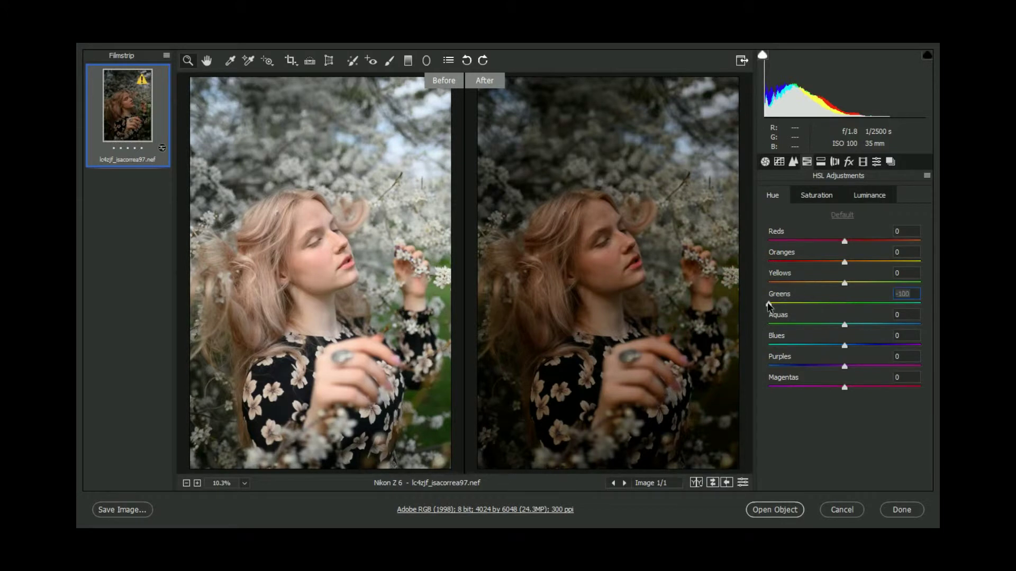
pyautogui.click(818, 198)
pyautogui.click(770, 304)
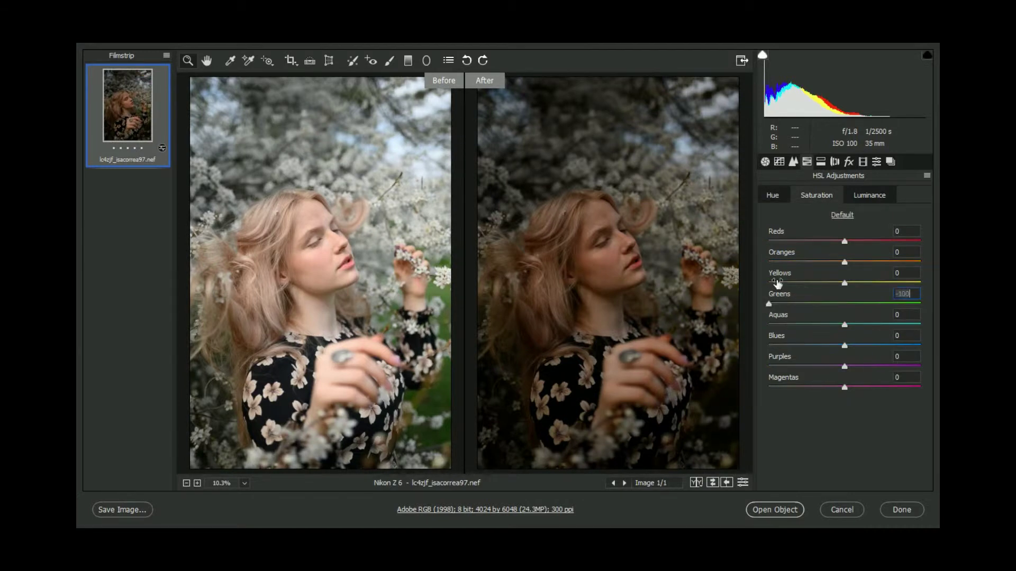
pyautogui.click(770, 282)
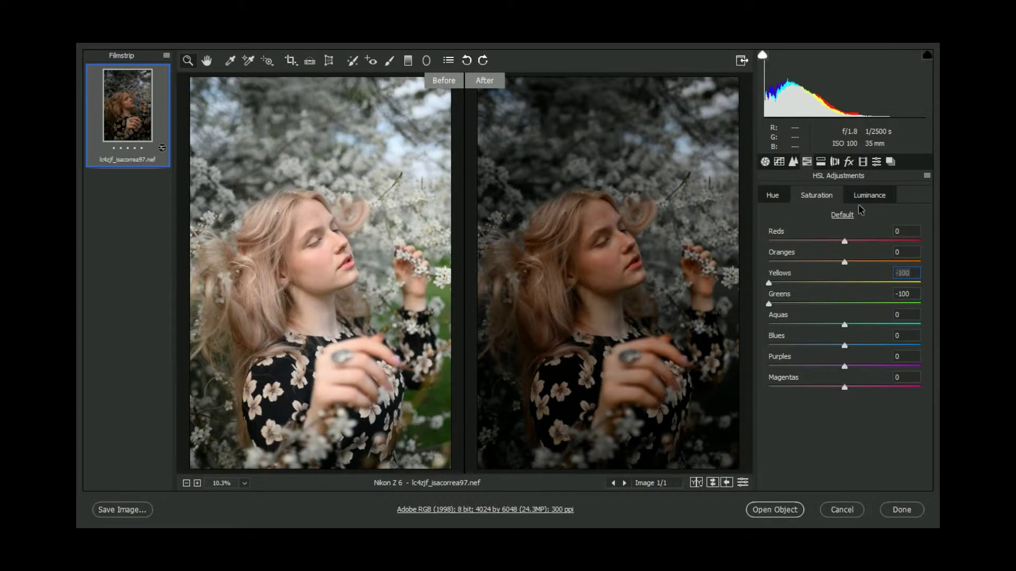
# Darken Greens (-99) and Yellows (-98) luminance; brighten Reds to +9 and Oranges slightly
pyautogui.click(869, 197)
pyautogui.click(770, 304)
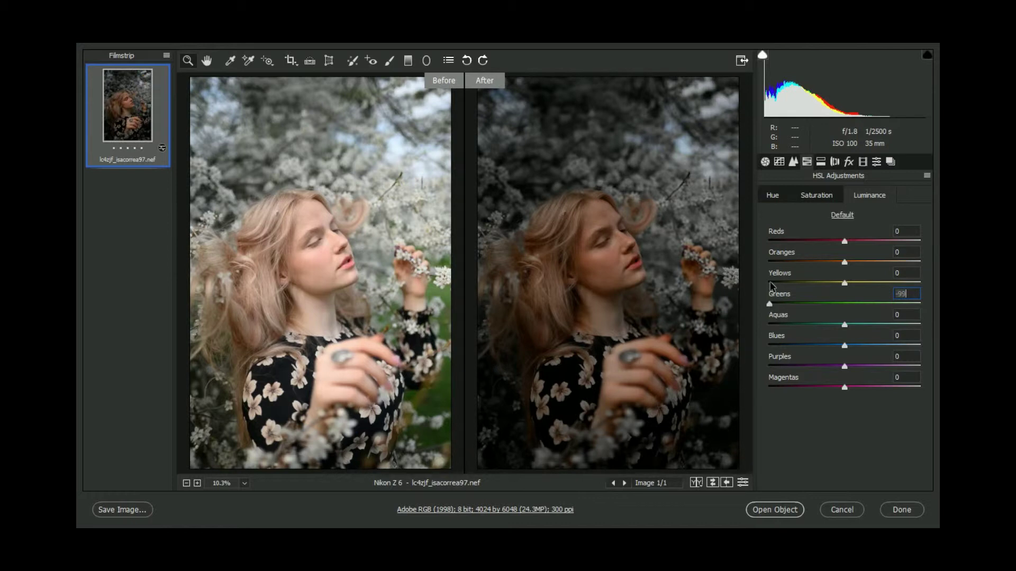
pyautogui.click(770, 283)
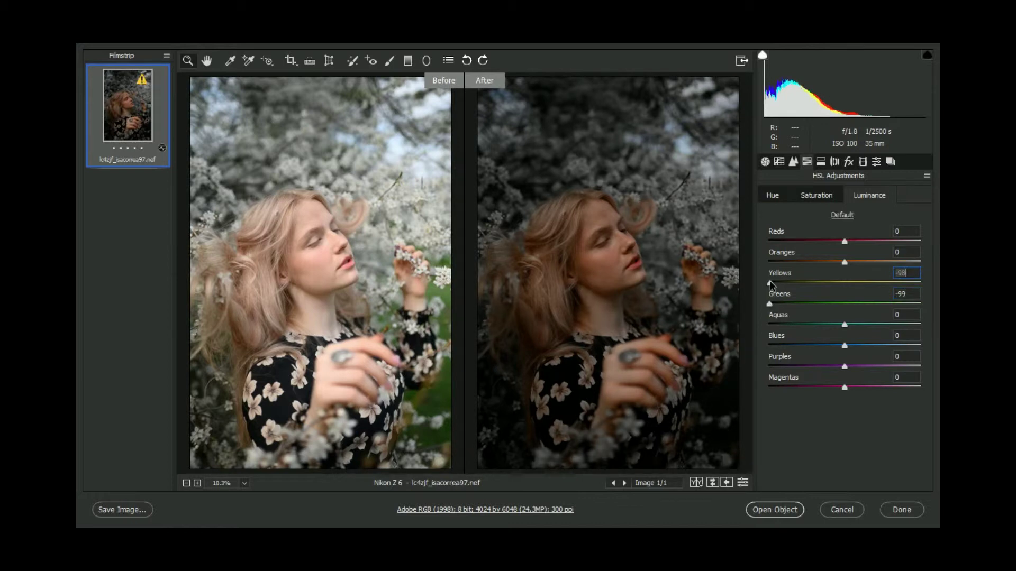
pyautogui.click(853, 240)
pyautogui.click(850, 261)
pyautogui.click(854, 243)
pyautogui.moveTo(852, 242); pyautogui.dragTo(850, 240)
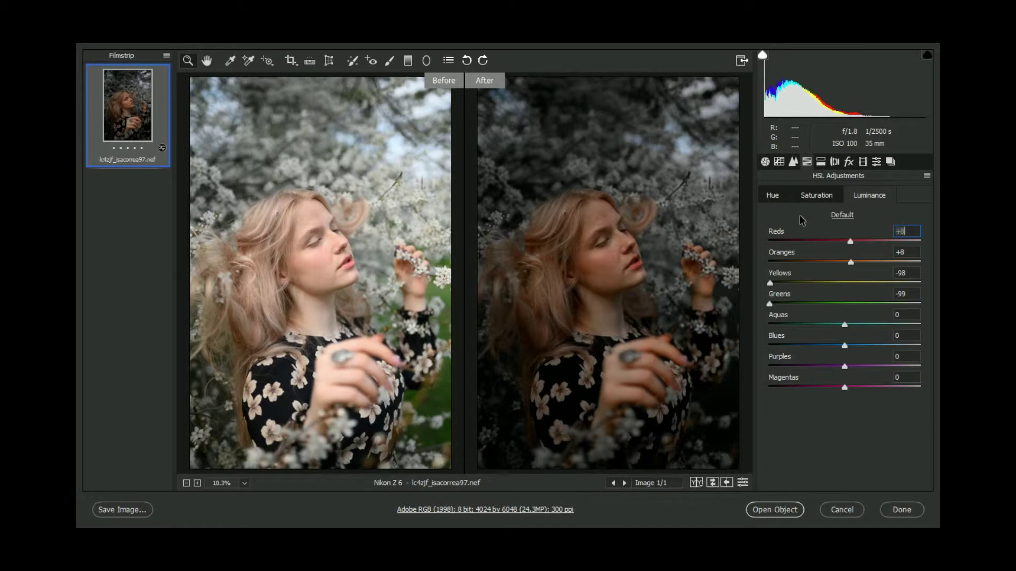
# Mute Aquas saturation to -48 and Blues to about -38
pyautogui.click(817, 202)
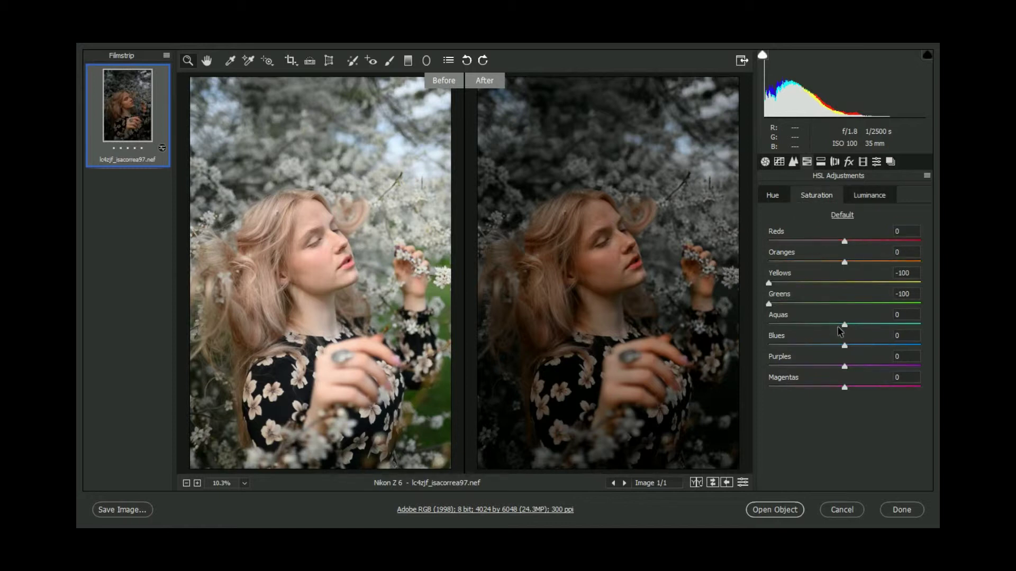
pyautogui.click(822, 325)
pyautogui.moveTo(822, 325); pyautogui.dragTo(808, 325)
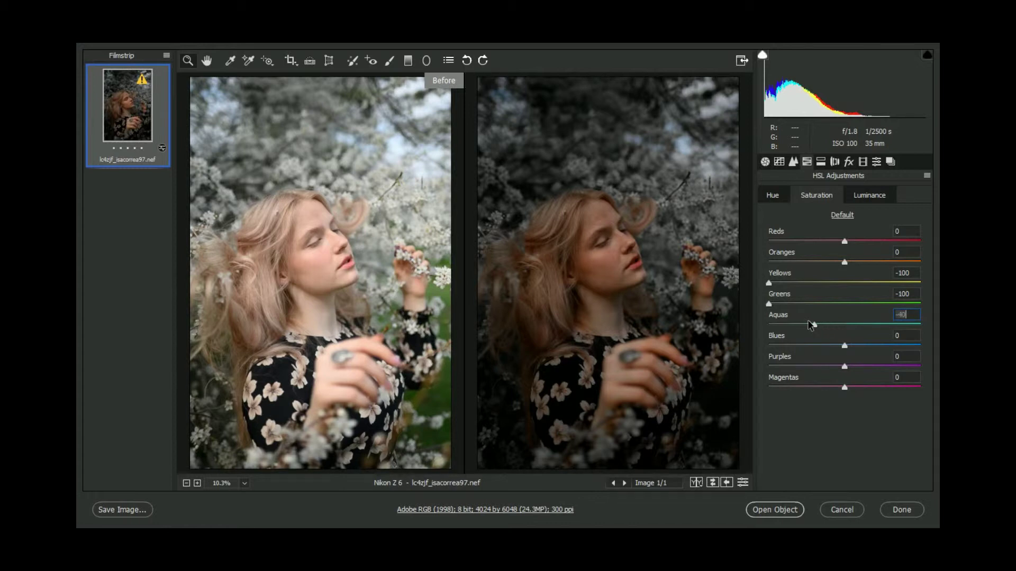
pyautogui.click(825, 346)
pyautogui.moveTo(824, 346); pyautogui.dragTo(808, 346)
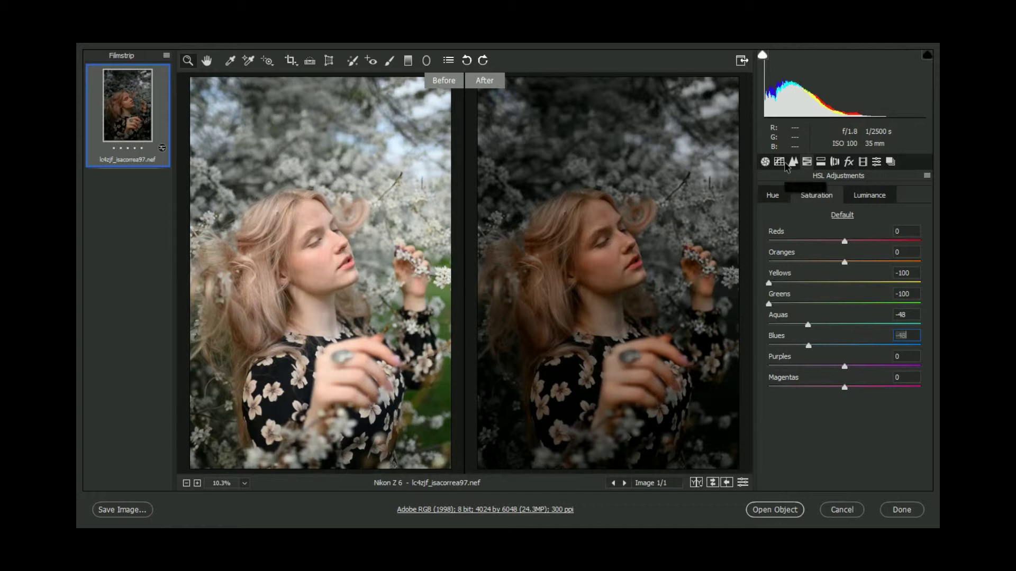
pyautogui.click(783, 164)
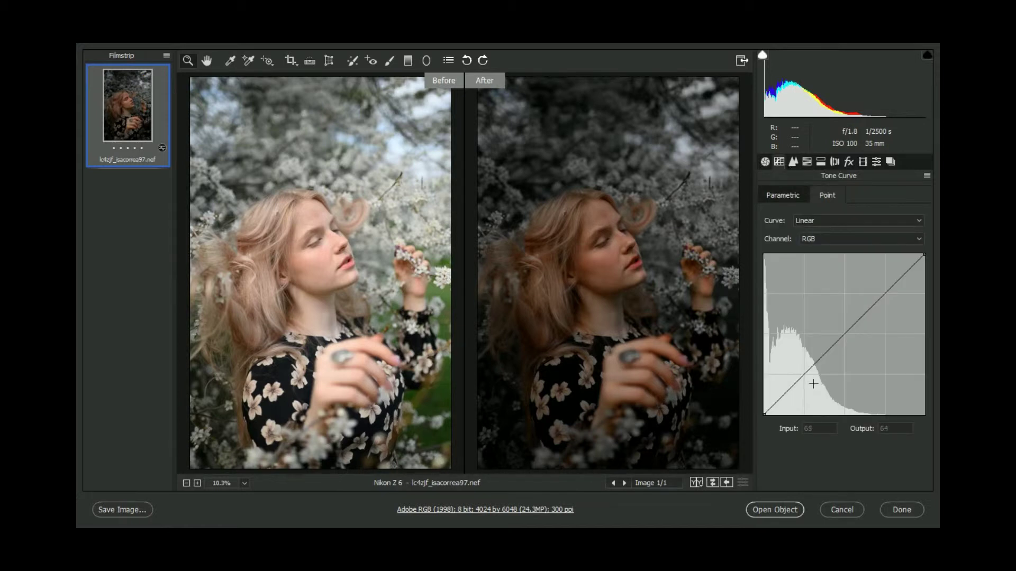
# Shape the RGB point curve into a gentle S with a lifted black point and highlight point 186→201
pyautogui.click(886, 294)
pyautogui.moveTo(766, 415); pyautogui.dragTo(768, 411)
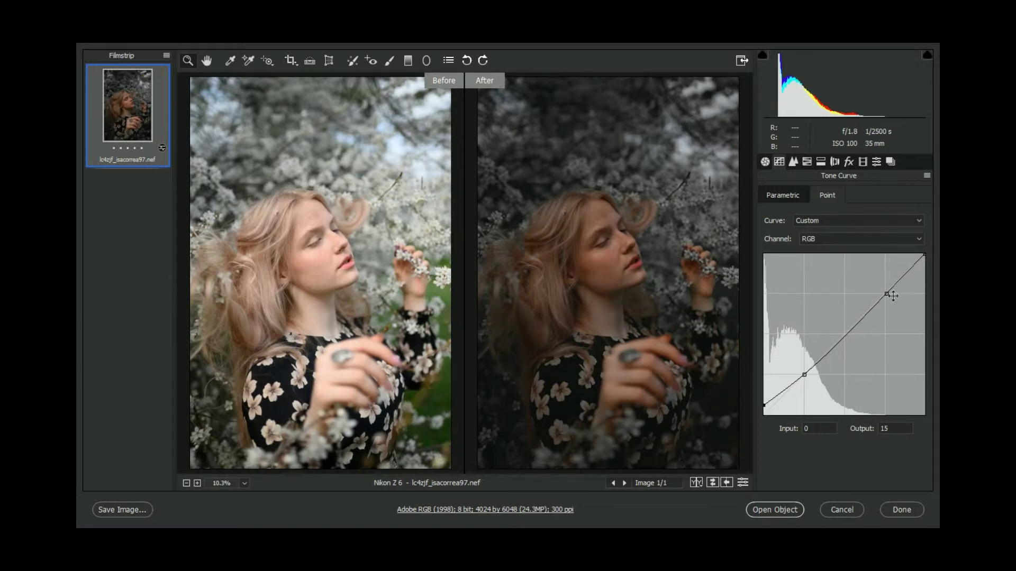
pyautogui.moveTo(804, 375); pyautogui.dragTo(805, 377)
pyautogui.moveTo(890, 297); pyautogui.dragTo(887, 294)
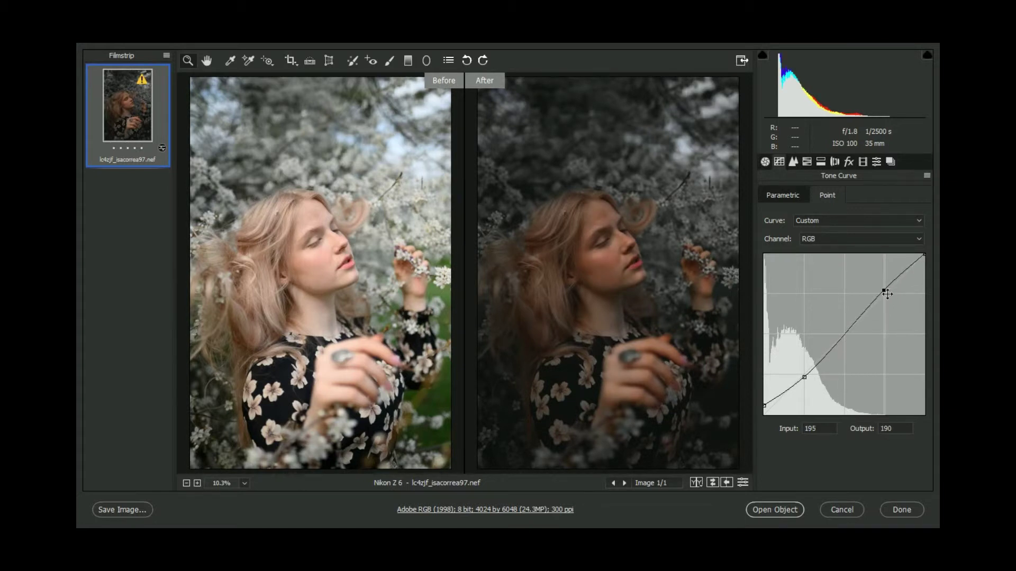
pyautogui.moveTo(888, 295); pyautogui.dragTo(883, 289)
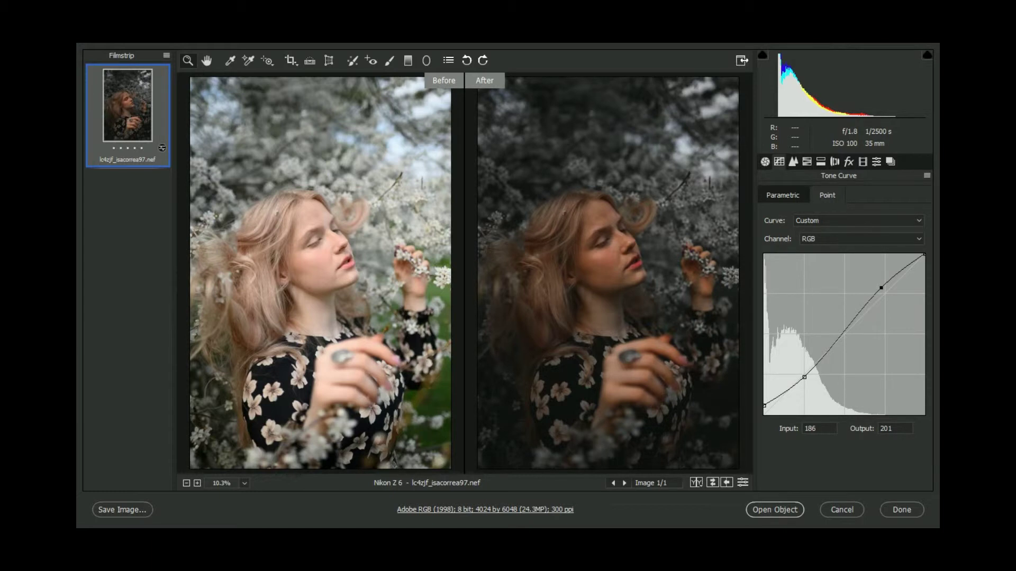
pyautogui.click(834, 240)
pyautogui.click(818, 260)
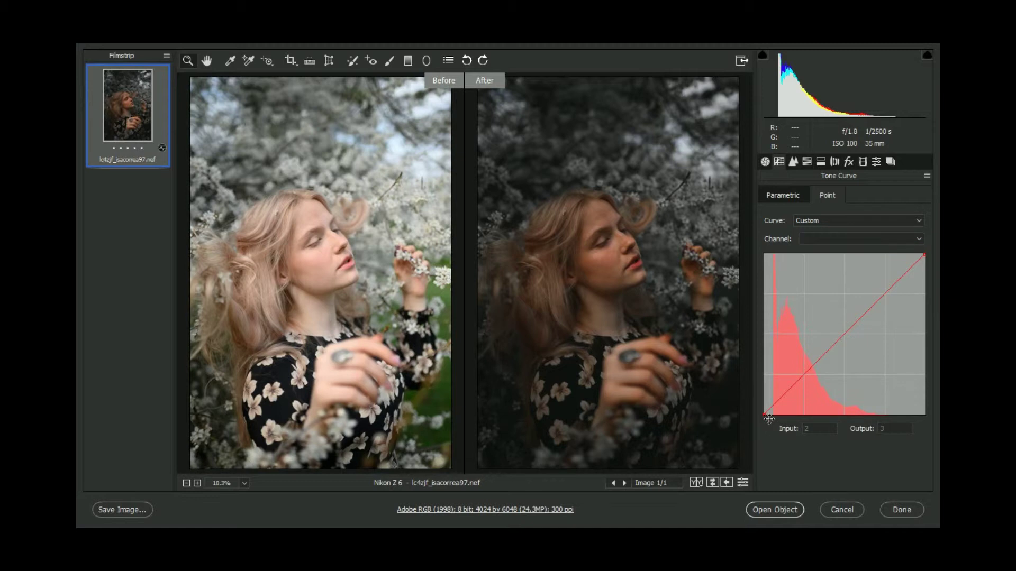
# Adjust the black points of the Red, Green (output 2) and Blue (output 3) channel curves
pyautogui.click(768, 418)
pyautogui.press('Left')
pyautogui.press('Left')
pyautogui.moveTo(769, 420); pyautogui.dragTo(771, 426)
pyautogui.click(814, 239)
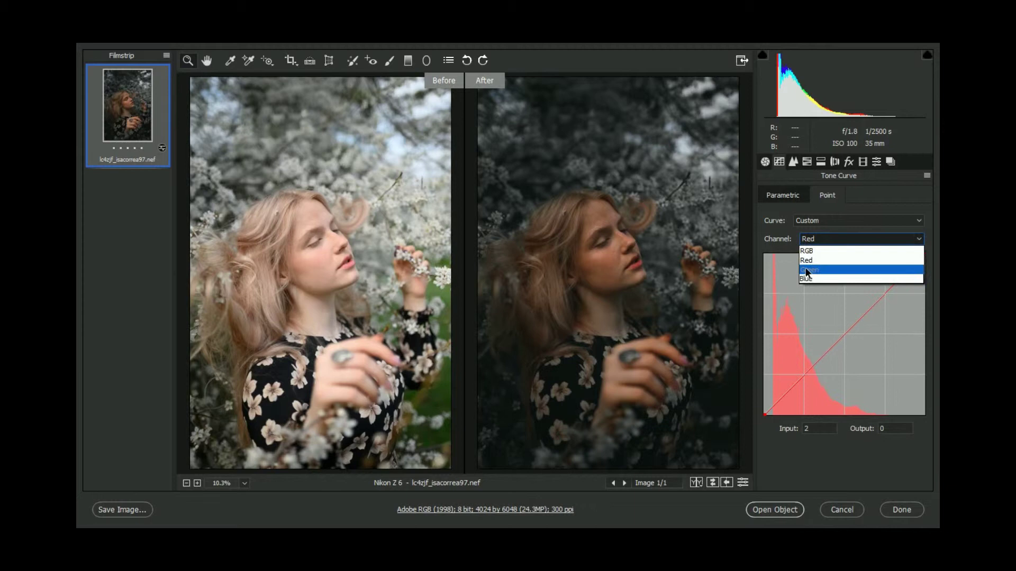
pyautogui.click(809, 269)
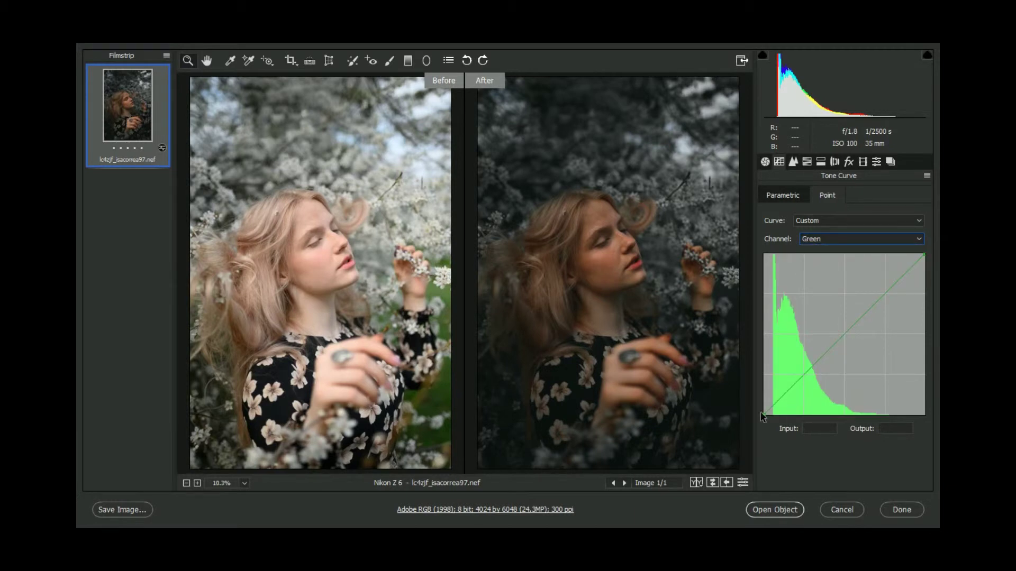
pyautogui.moveTo(764, 414)
pyautogui.mouseDown()
pyautogui.moveTo(775, 421)
pyautogui.moveTo(763, 420)
pyautogui.mouseUp()
pyautogui.click(806, 238)
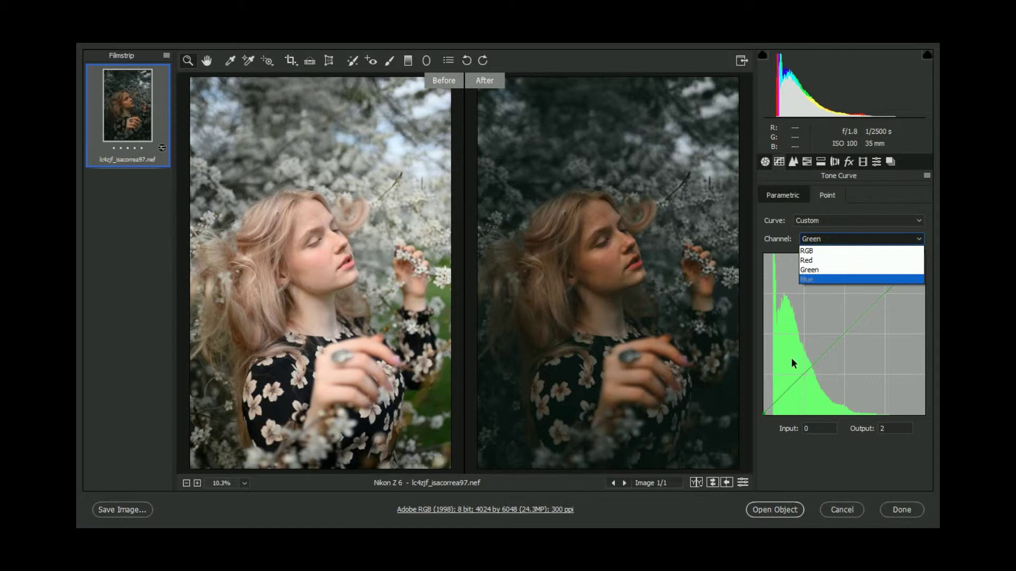
pyautogui.click(802, 279)
pyautogui.moveTo(772, 420); pyautogui.dragTo(768, 419)
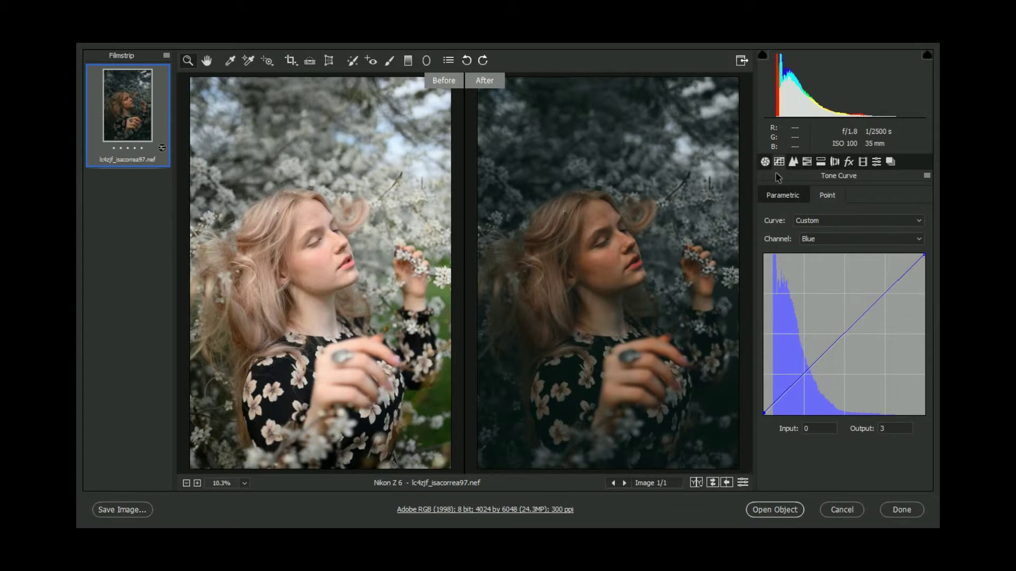
# Set Contrast to +35 in the Basic panel
pyautogui.click(765, 162)
pyautogui.click(866, 309)
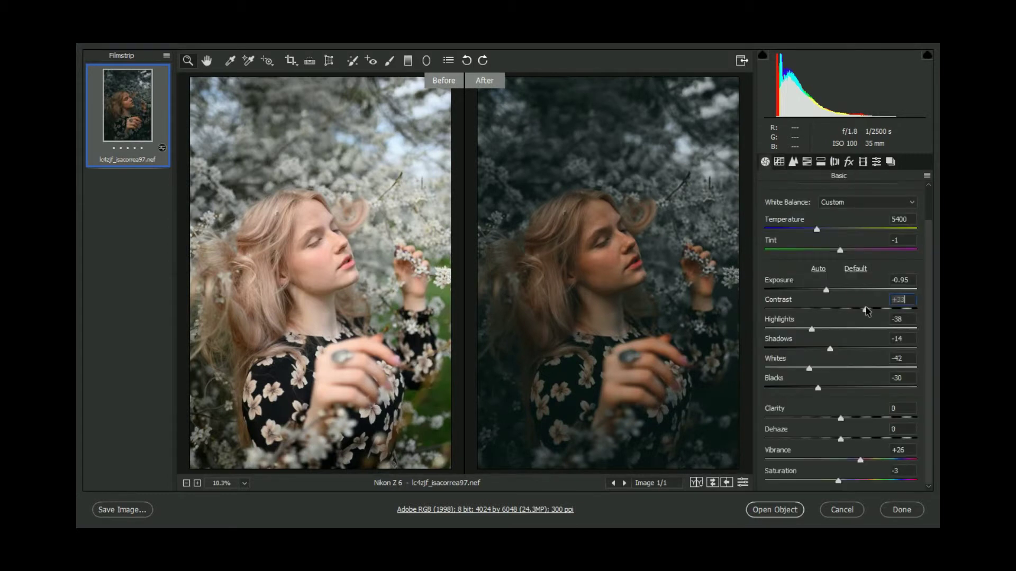
pyautogui.moveTo(866, 310); pyautogui.dragTo(865, 310)
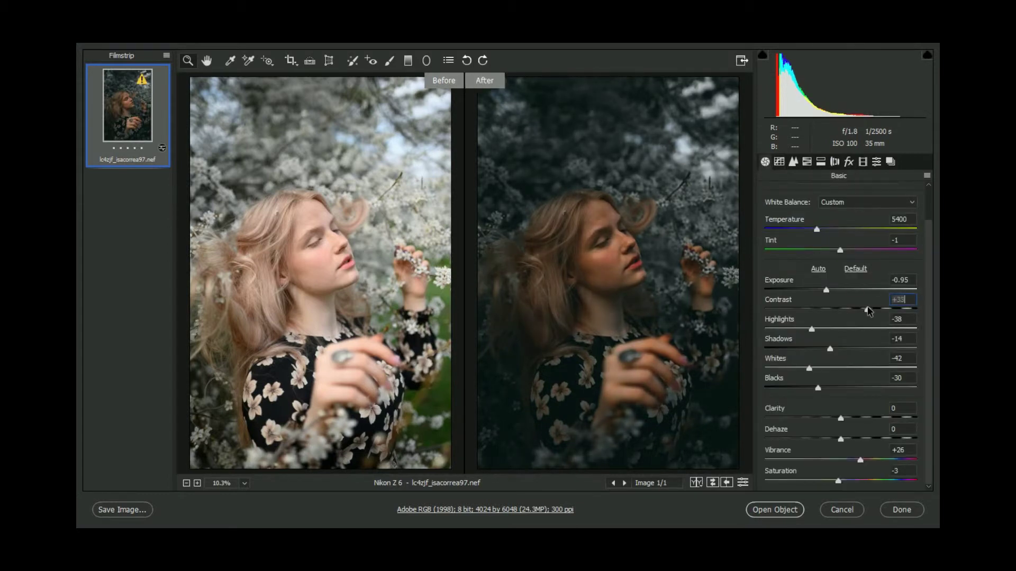
pyautogui.moveTo(866, 311); pyautogui.dragTo(870, 311)
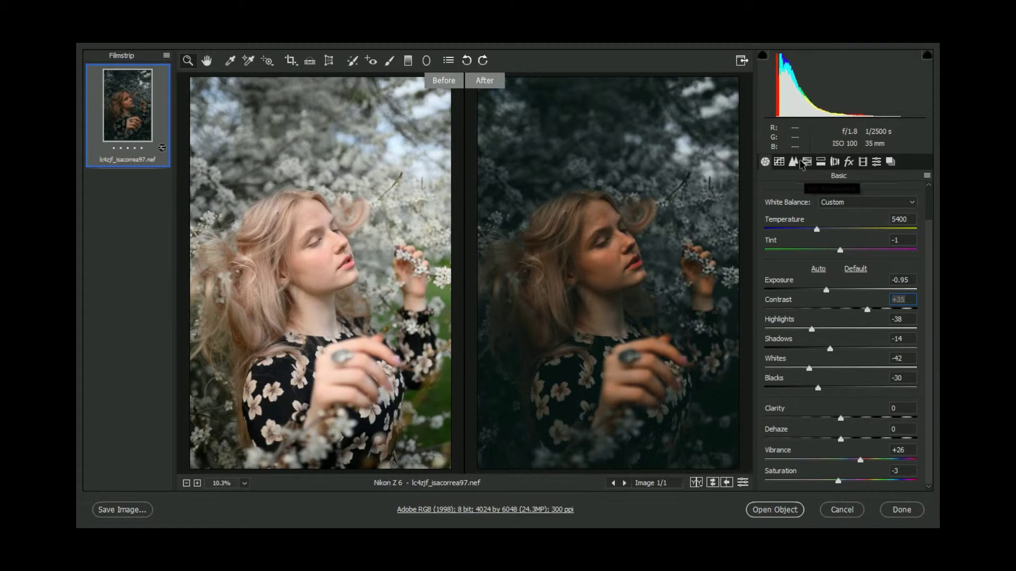
# Raise sharpening Amount to 94 and Detail to 68
pyautogui.click(795, 162)
pyautogui.moveTo(809, 213); pyautogui.dragTo(863, 214)
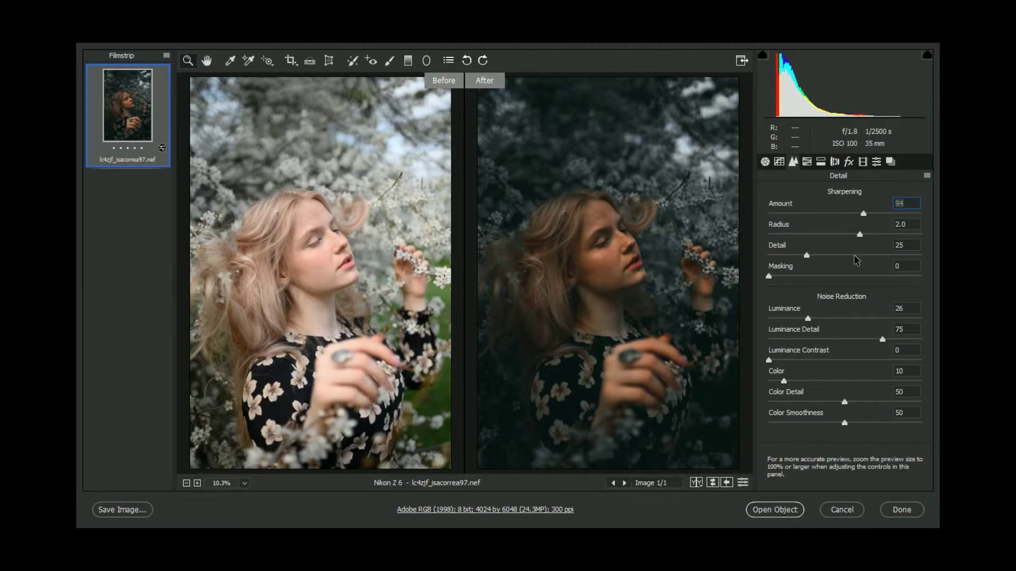
pyautogui.click(855, 255)
pyautogui.click(872, 256)
pyautogui.click(849, 162)
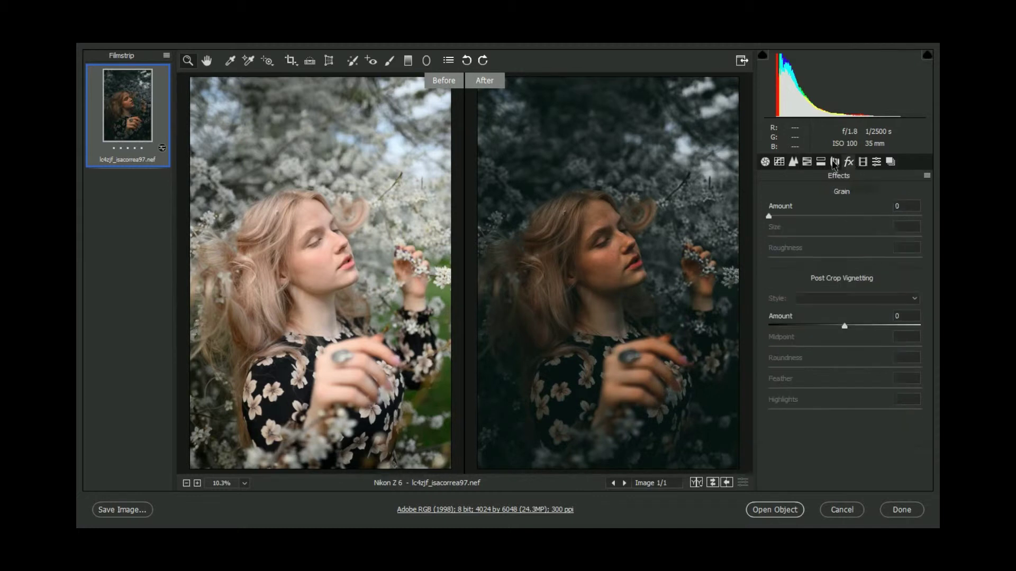
pyautogui.click(835, 162)
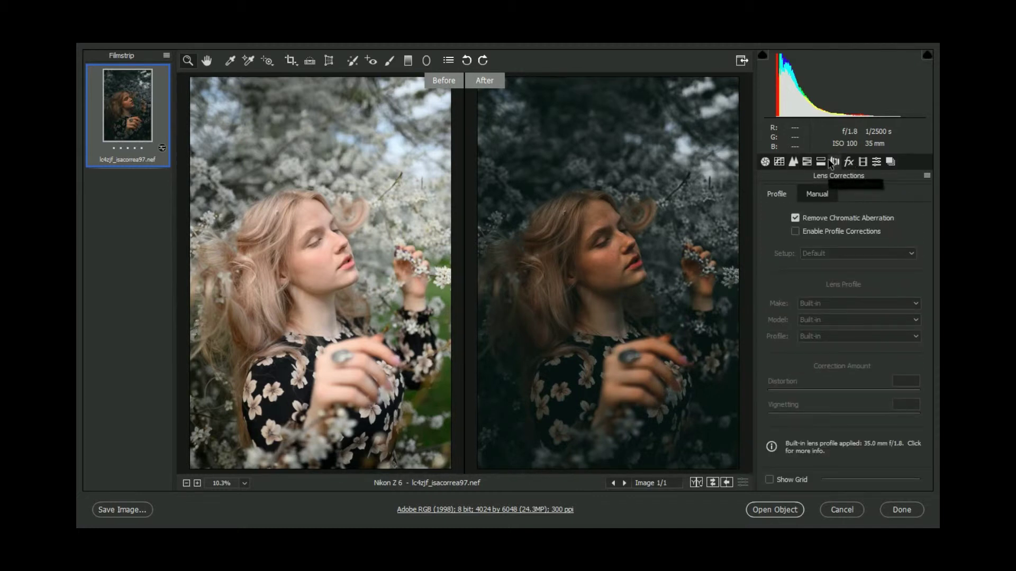
# Split-tone the highlights with Hue 81 and Saturation 7
pyautogui.click(824, 162)
pyautogui.moveTo(769, 234)
pyautogui.mouseDown()
pyautogui.moveTo(780, 234)
pyautogui.moveTo(775, 213)
pyautogui.mouseUp()
pyautogui.moveTo(785, 214)
pyautogui.mouseDown()
pyautogui.moveTo(829, 219)
pyautogui.moveTo(809, 218)
pyautogui.moveTo(802, 239)
pyautogui.mouseUp()
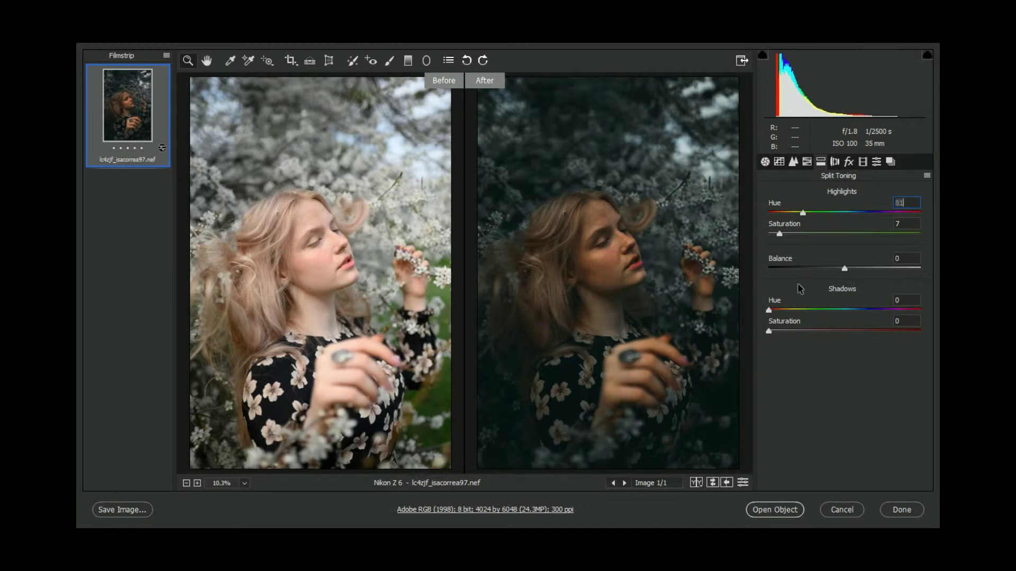
# Split-tone the shadows with Hue 341 and Saturation 3
pyautogui.click(781, 310)
pyautogui.click(773, 332)
pyautogui.moveTo(782, 310); pyautogui.dragTo(916, 307)
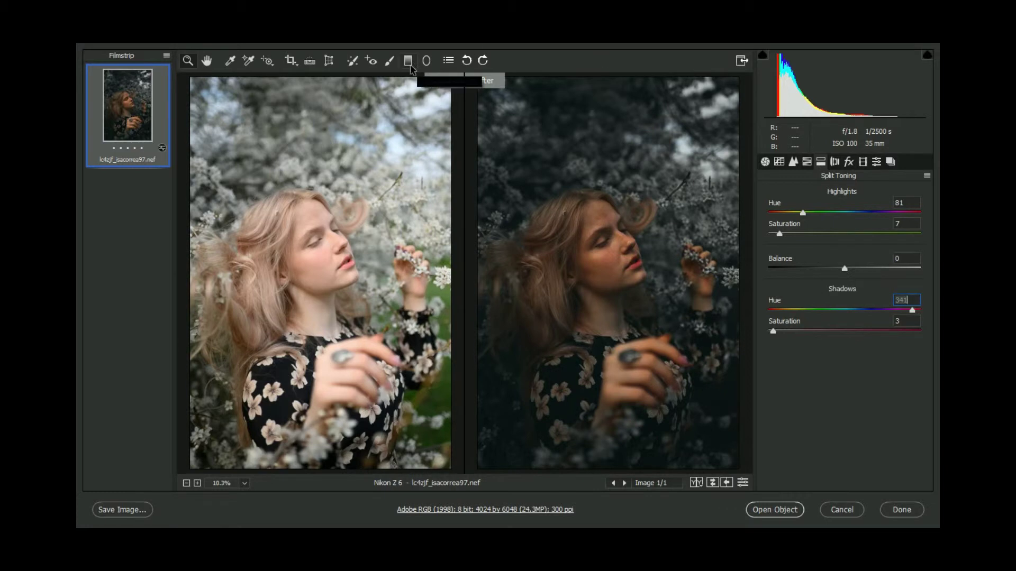
# Paint an Adjustment Brush mask over the face, raising exposure and setting highlights to -2
pyautogui.click(389, 60)
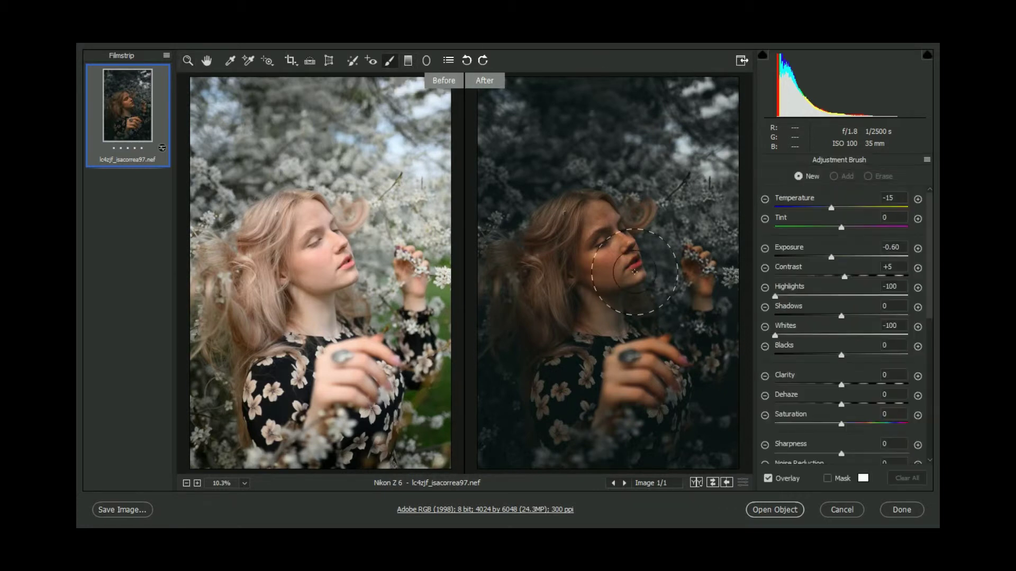
pyautogui.moveTo(635, 267); pyautogui.dragTo(660, 337)
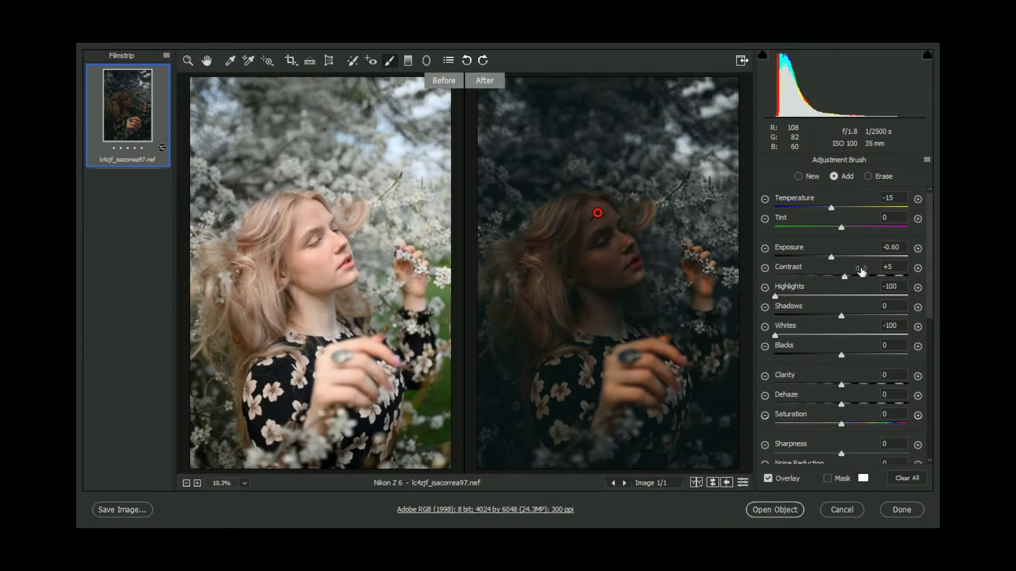
pyautogui.moveTo(831, 257); pyautogui.dragTo(861, 257)
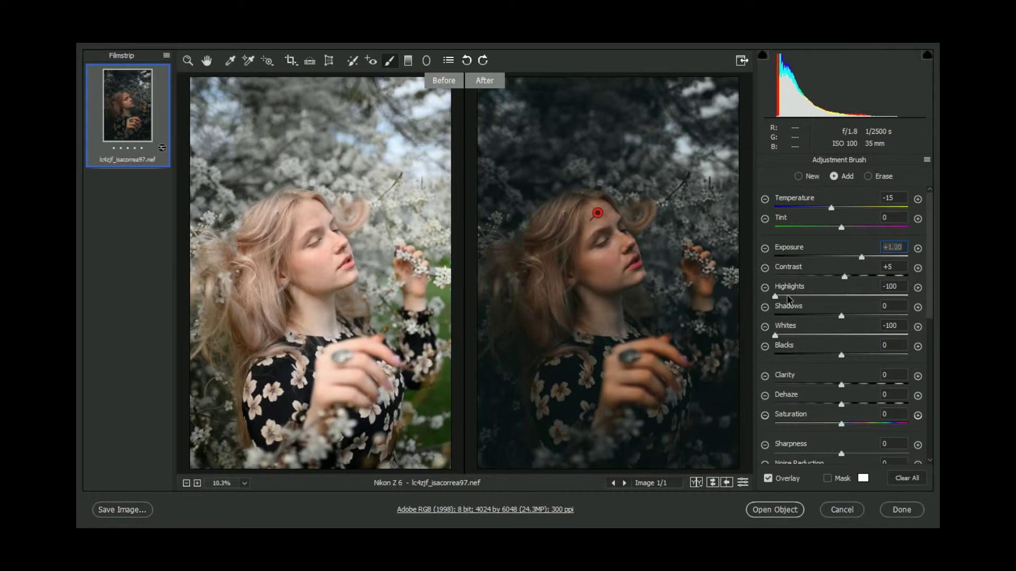
pyautogui.moveTo(830, 296); pyautogui.dragTo(841, 297)
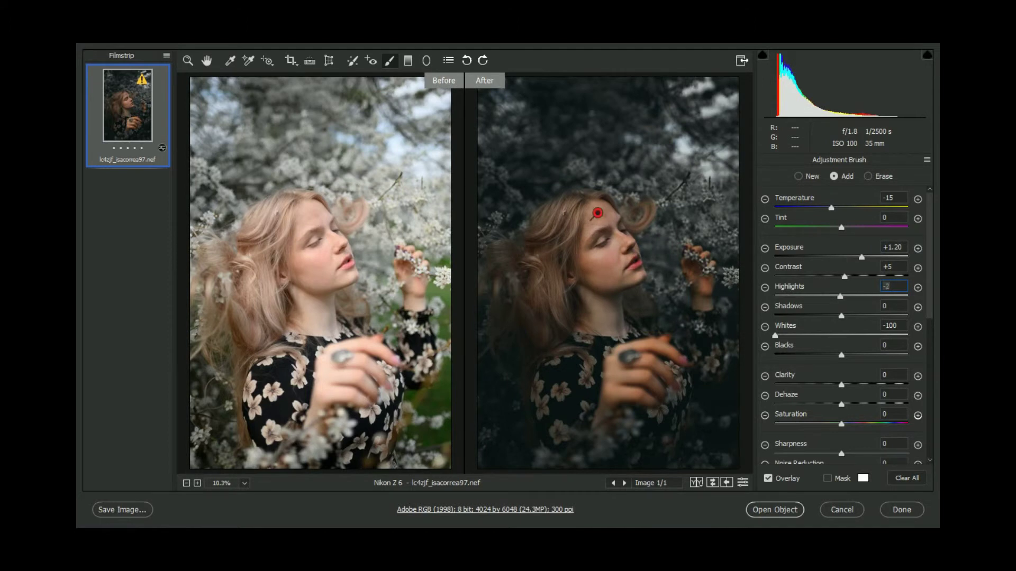
# Refine the face adjustment to Whites -51, Exposure +1.05 and Saturation 0
pyautogui.click(834, 336)
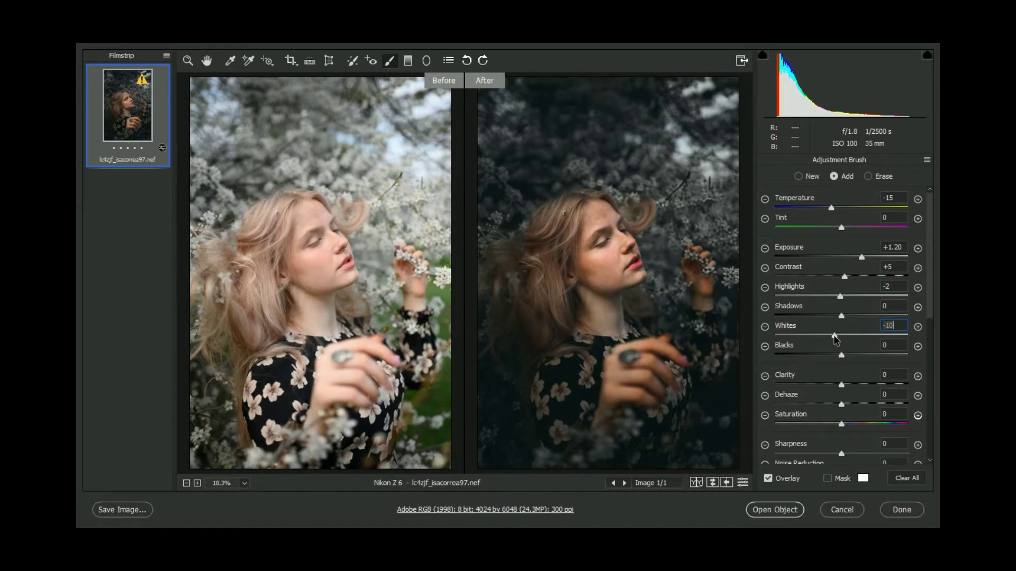
pyautogui.moveTo(834, 335); pyautogui.dragTo(808, 333)
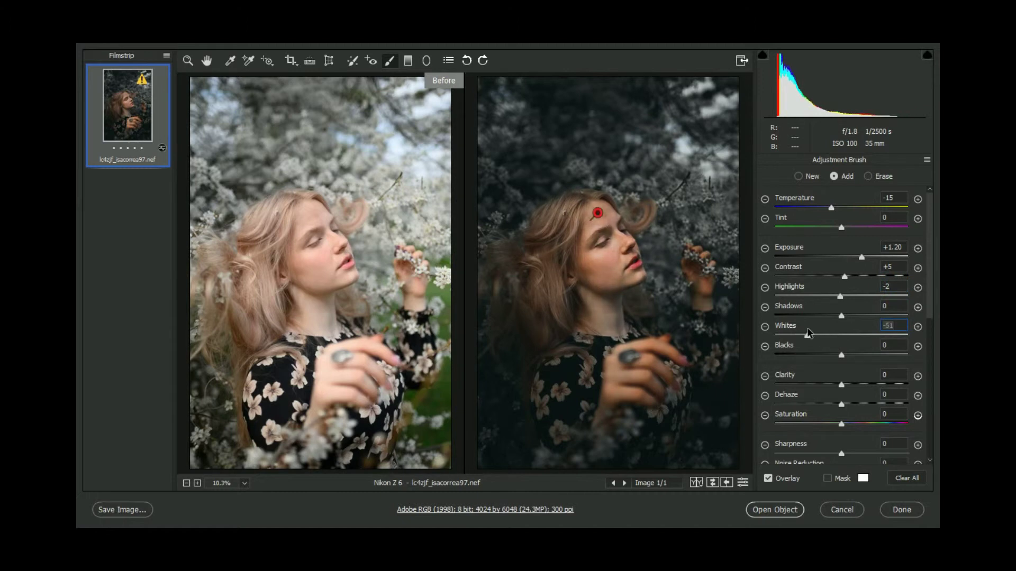
pyautogui.click(861, 258)
pyautogui.moveTo(861, 259); pyautogui.dragTo(857, 260)
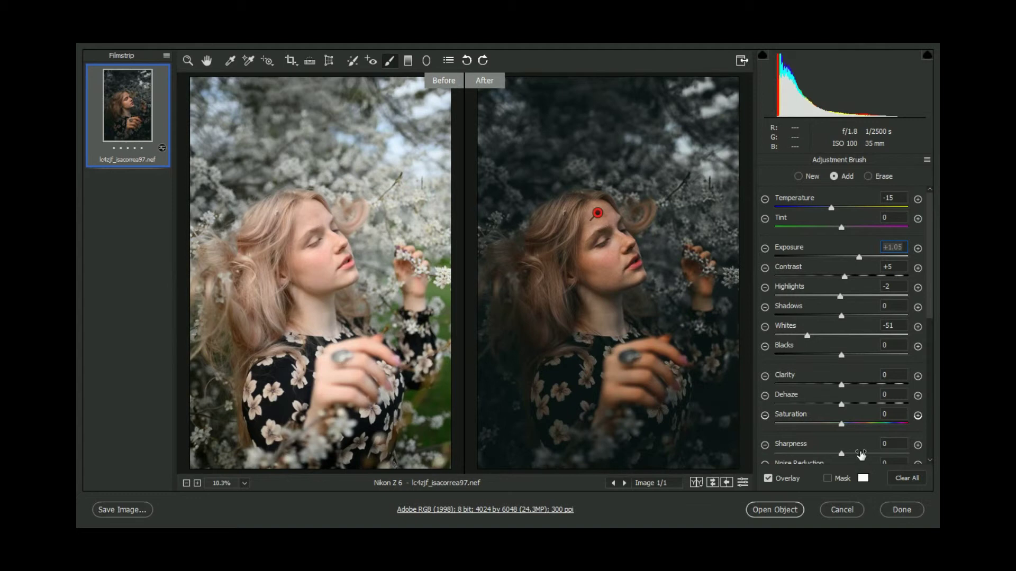
pyautogui.moveTo(841, 424); pyautogui.dragTo(835, 424)
pyautogui.moveTo(836, 425); pyautogui.dragTo(841, 425)
pyautogui.write('0')
# Leave the adjustment brush, then crop to a 4:5 frame of 4024 × 5030 pixels, trimming the bright sky strip at the top
pyautogui.click(210, 57)
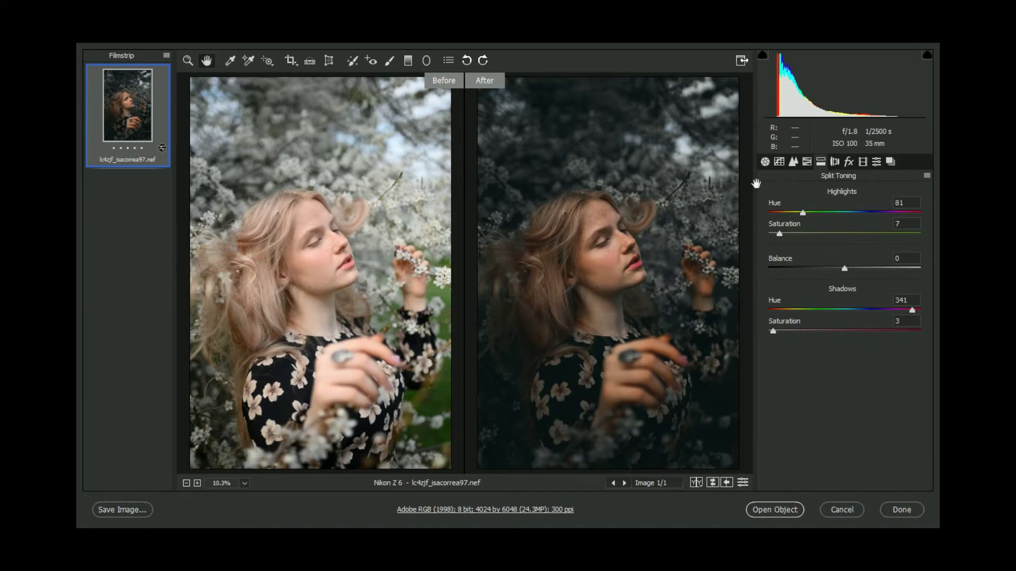
pyautogui.click(765, 161)
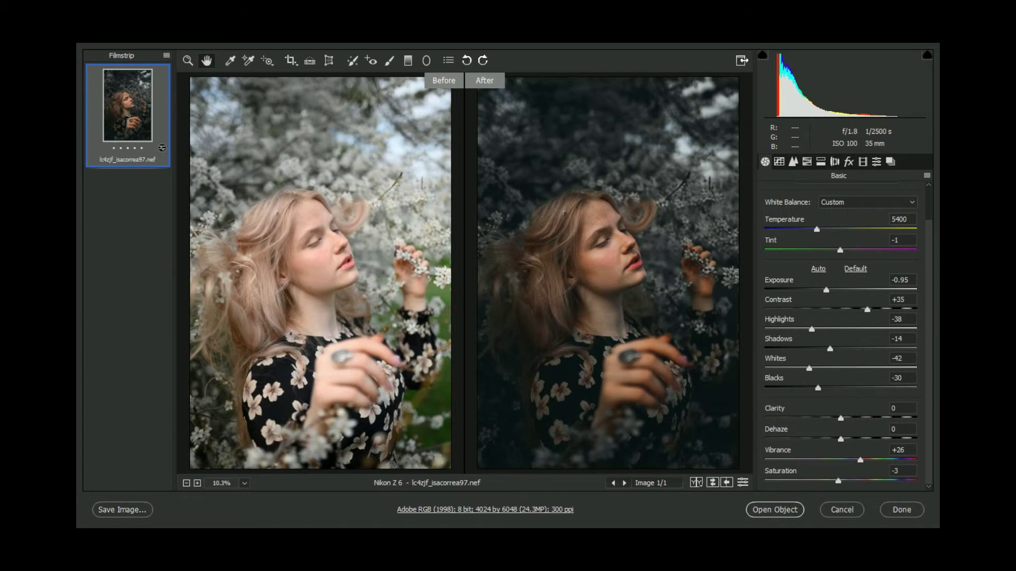
pyautogui.click(297, 64)
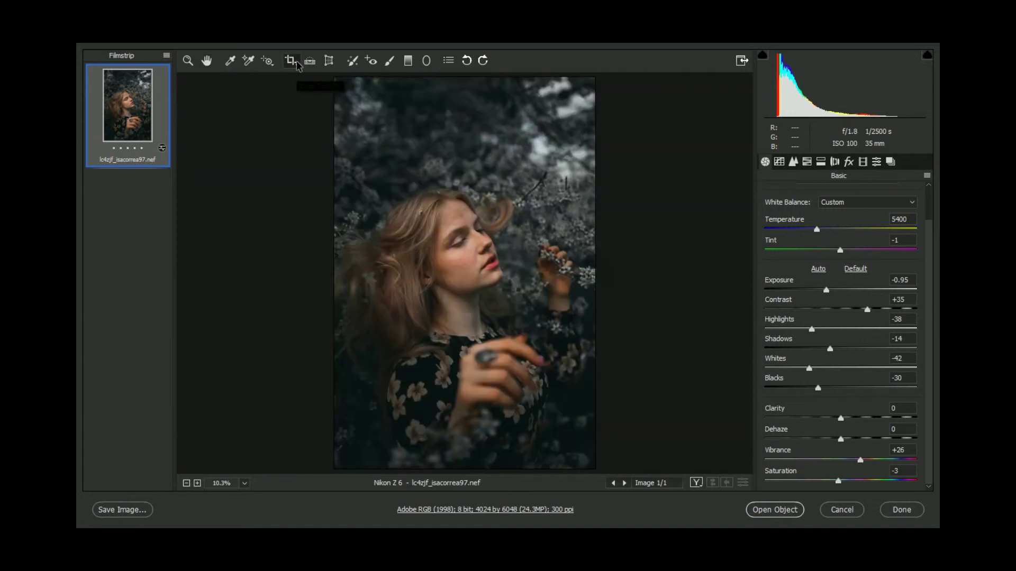
pyautogui.rightClick(433, 175)
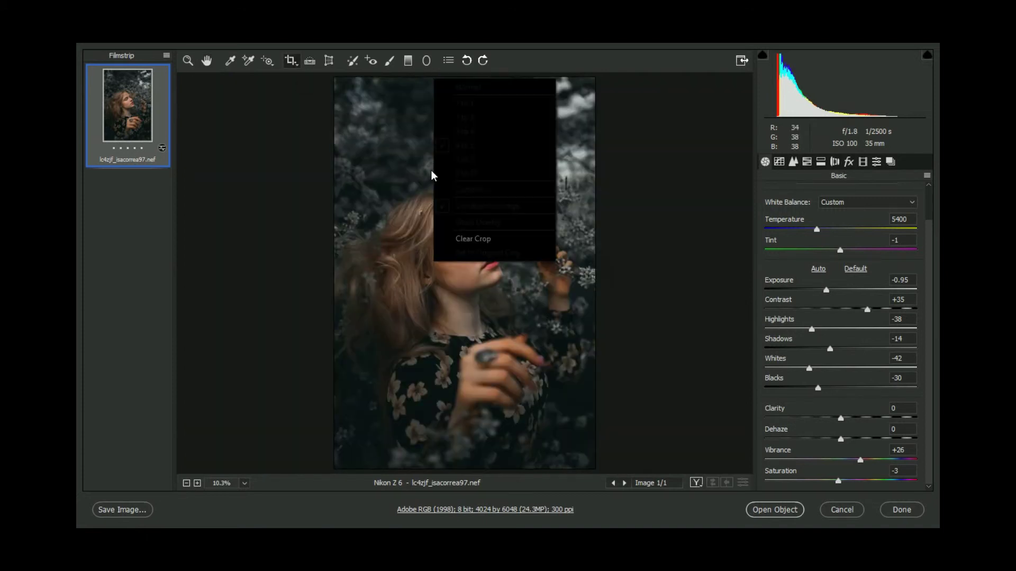
pyautogui.click(476, 152)
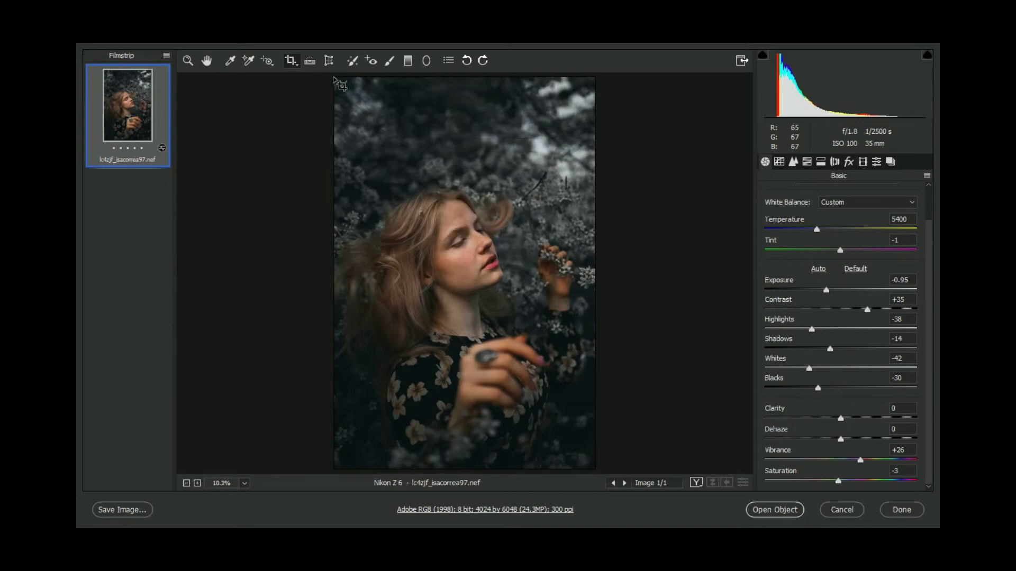
pyautogui.click(609, 441)
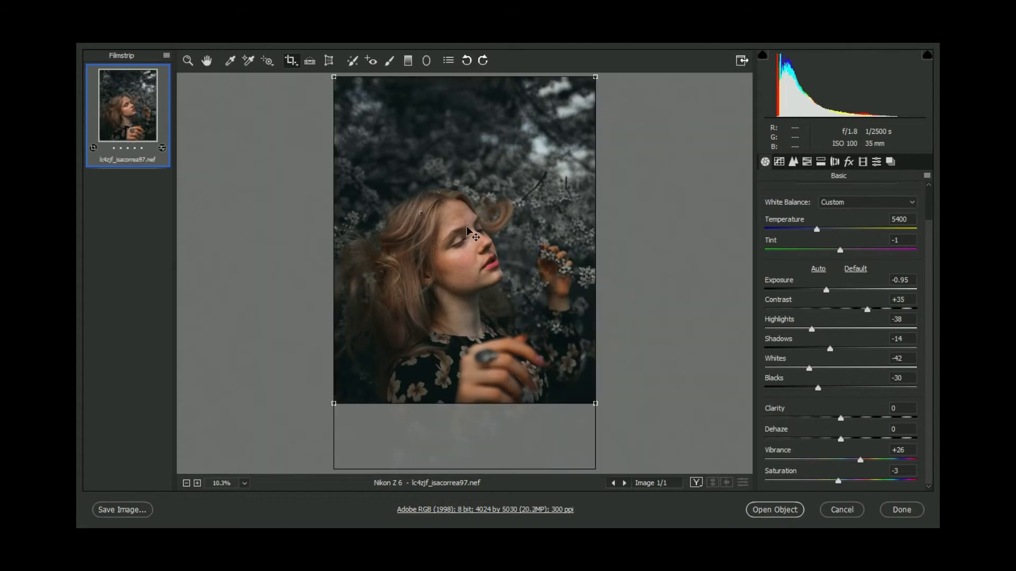
pyautogui.moveTo(472, 175); pyautogui.dragTo(463, 226)
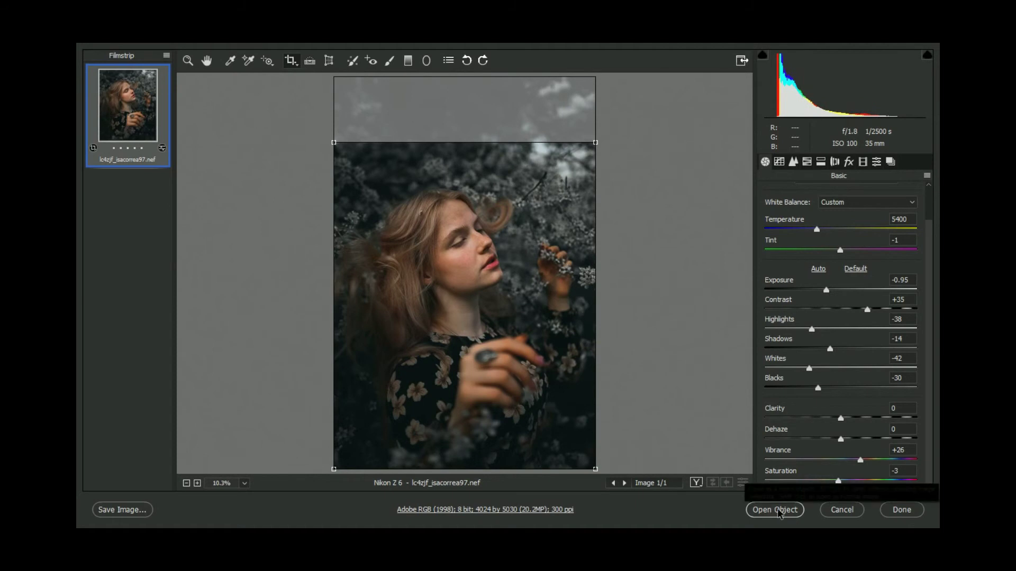
pyautogui.click(211, 58)
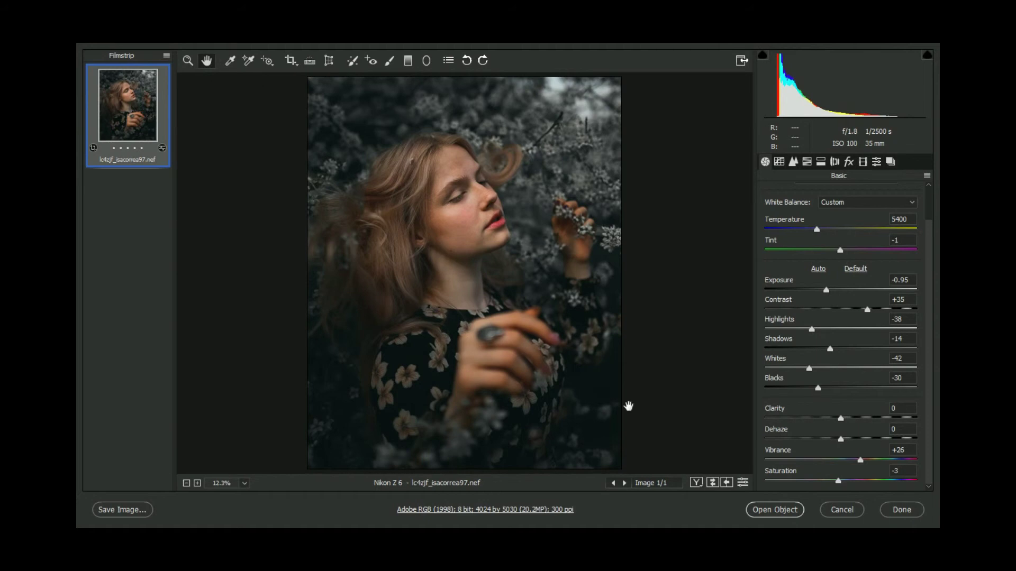
# Show the before/after comparison side by side and open the Workflow Options
pyautogui.click(696, 483)
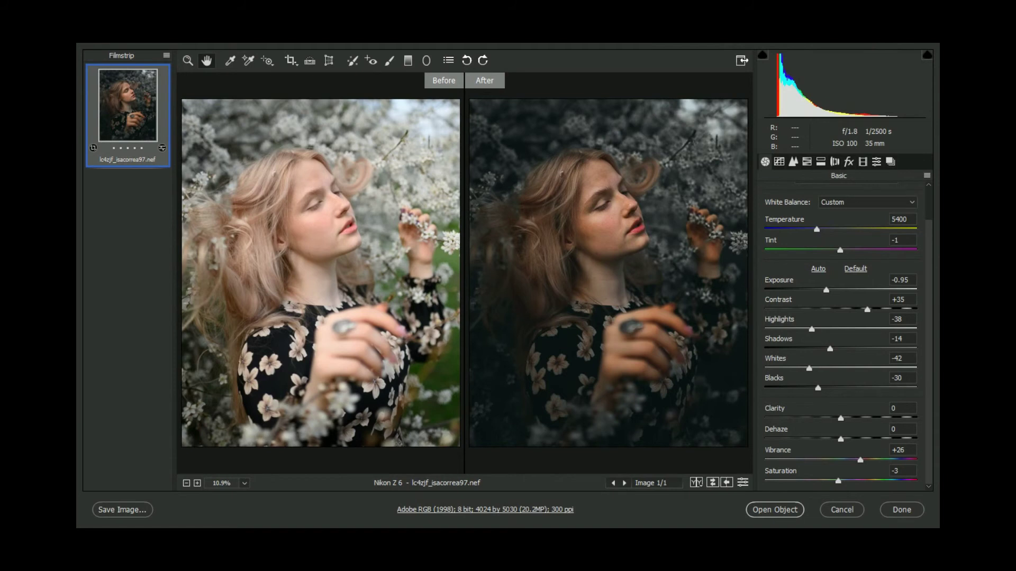
pyautogui.click(512, 514)
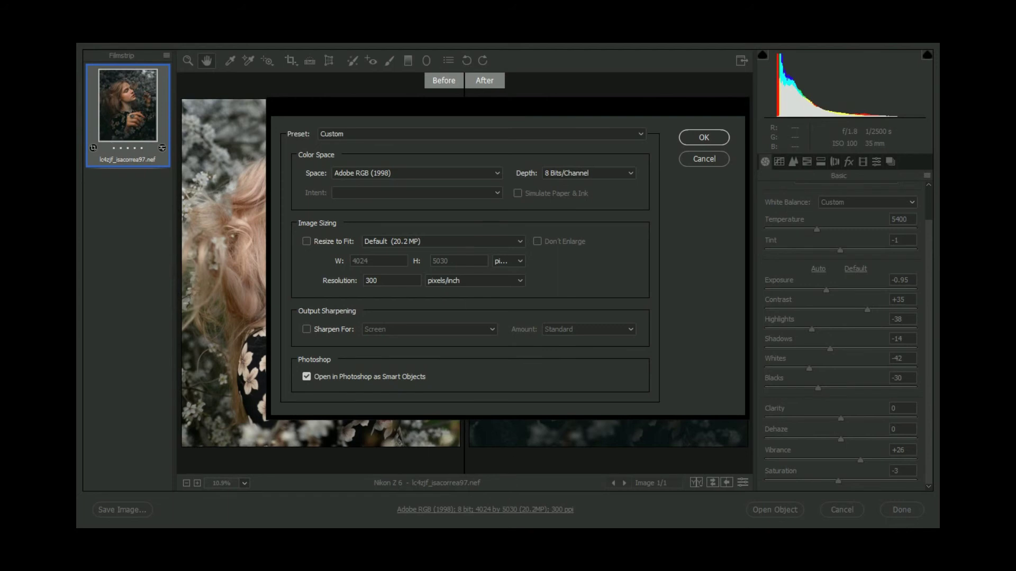
# Set the output space to sRGB IEC61966-2.1 at 8 Bits/Channel and confirm
pyautogui.click(397, 174)
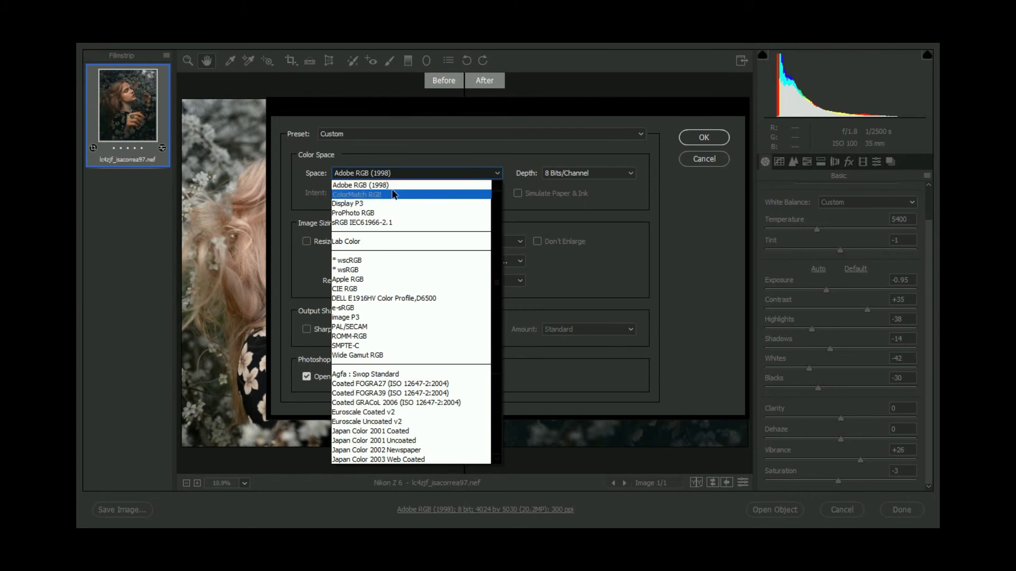
pyautogui.click(384, 224)
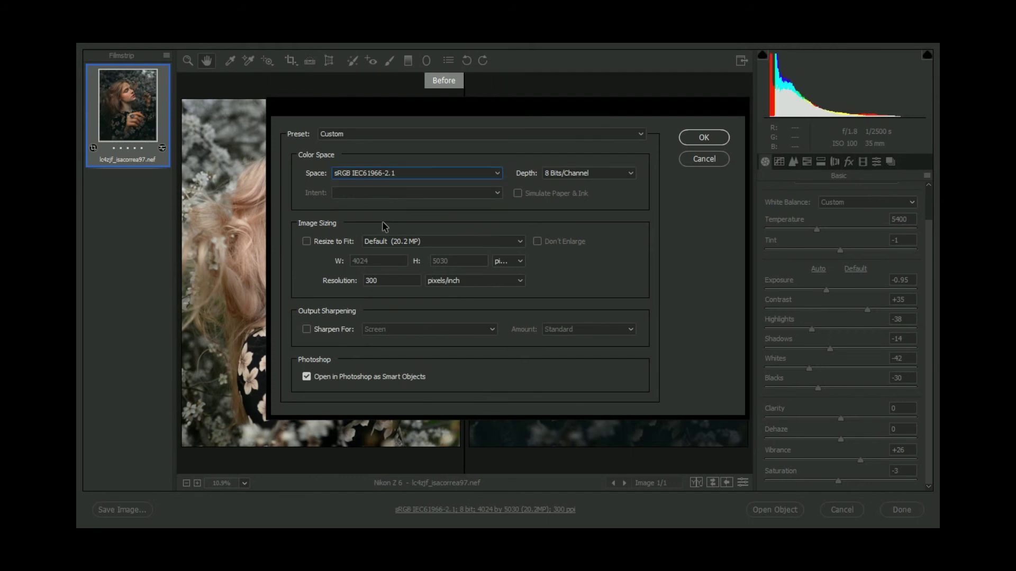
pyautogui.click(557, 173)
pyautogui.click(565, 184)
pyautogui.click(704, 138)
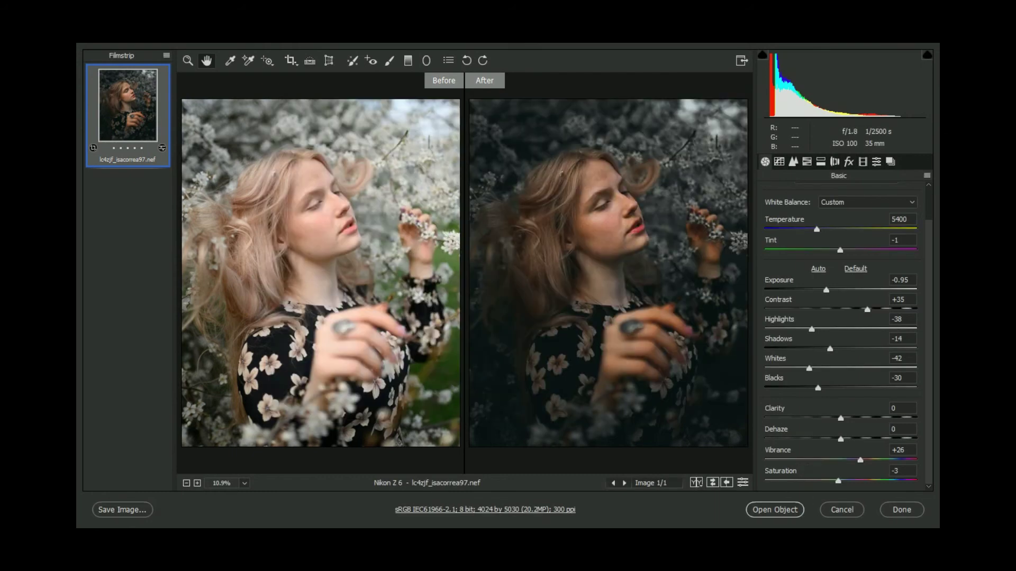